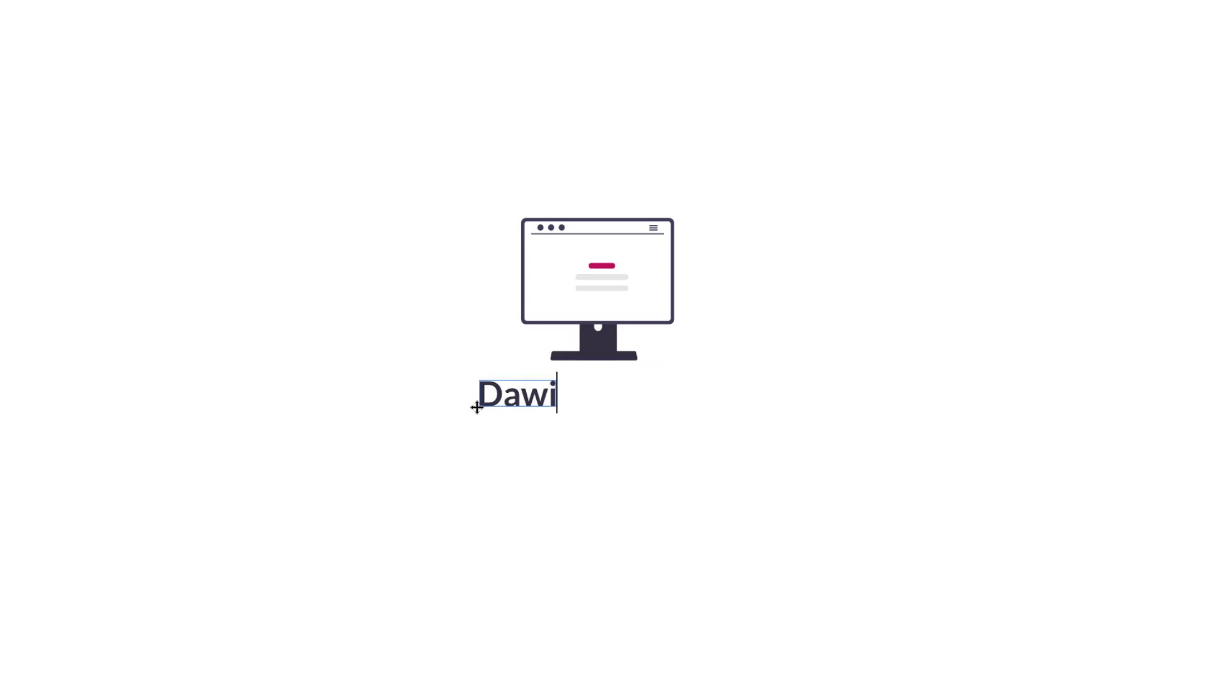
# - Enter the author's full name while the New Design For Students blog post document opens
pyautogui.write('uminski')
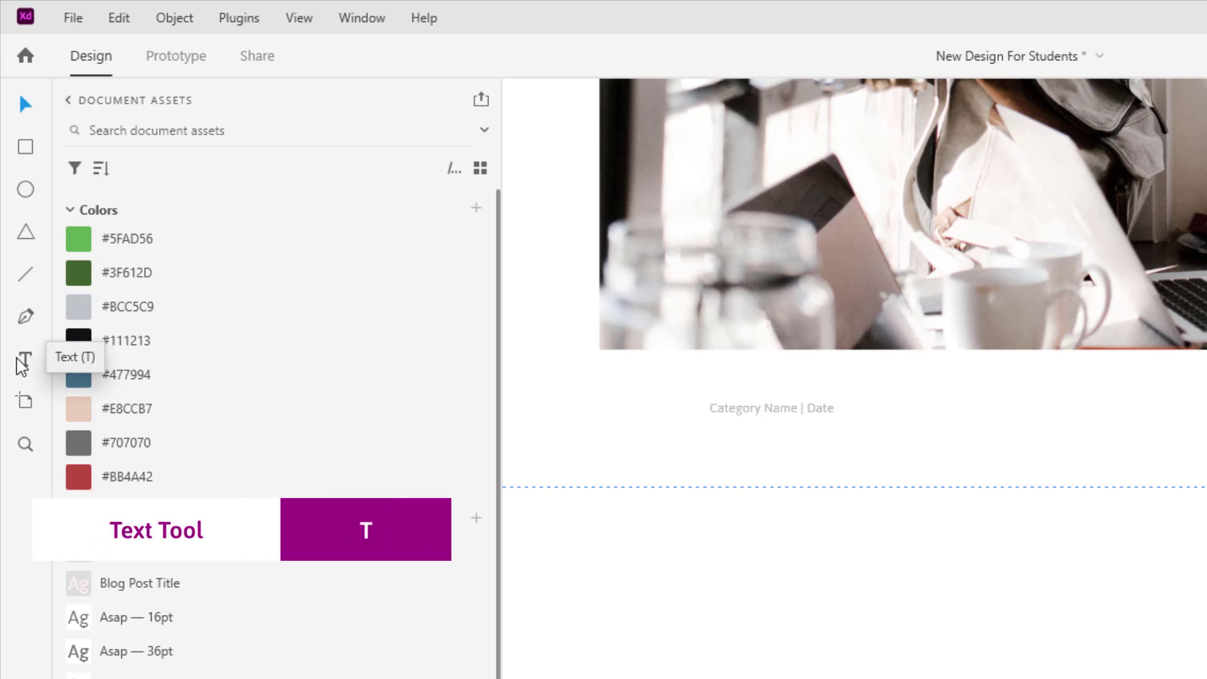
# - Switch to the Text tool to add text on the blog post artboard
pyautogui.click(23, 359)
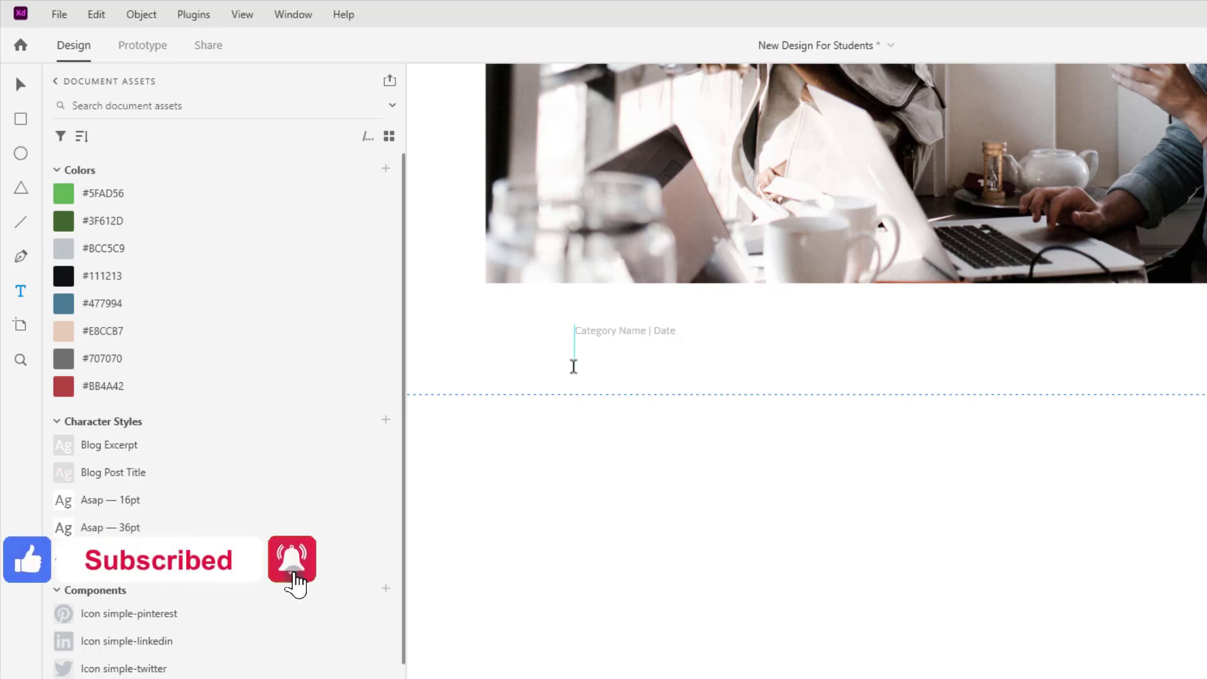
# - Add the heading 'Start typing what you want to type' below Category Name | Date, correcting 'wehat'
pyautogui.click(574, 361)
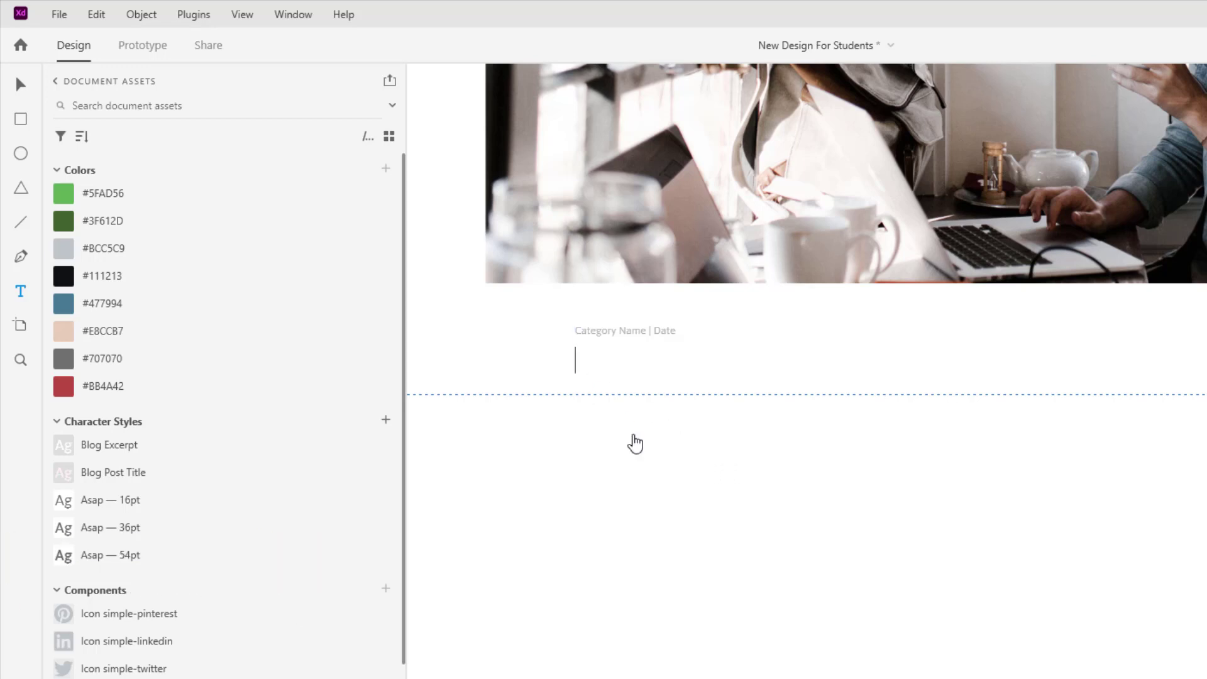
pyautogui.write('Start t')
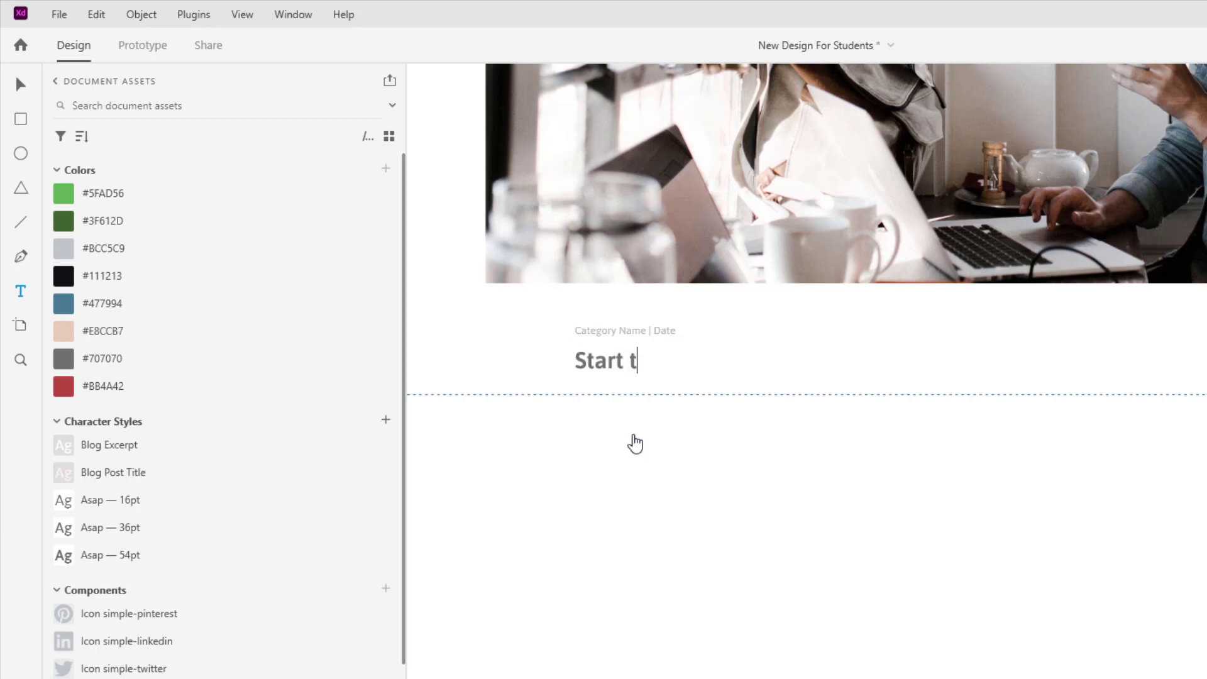
pyautogui.write('yping wehat you')
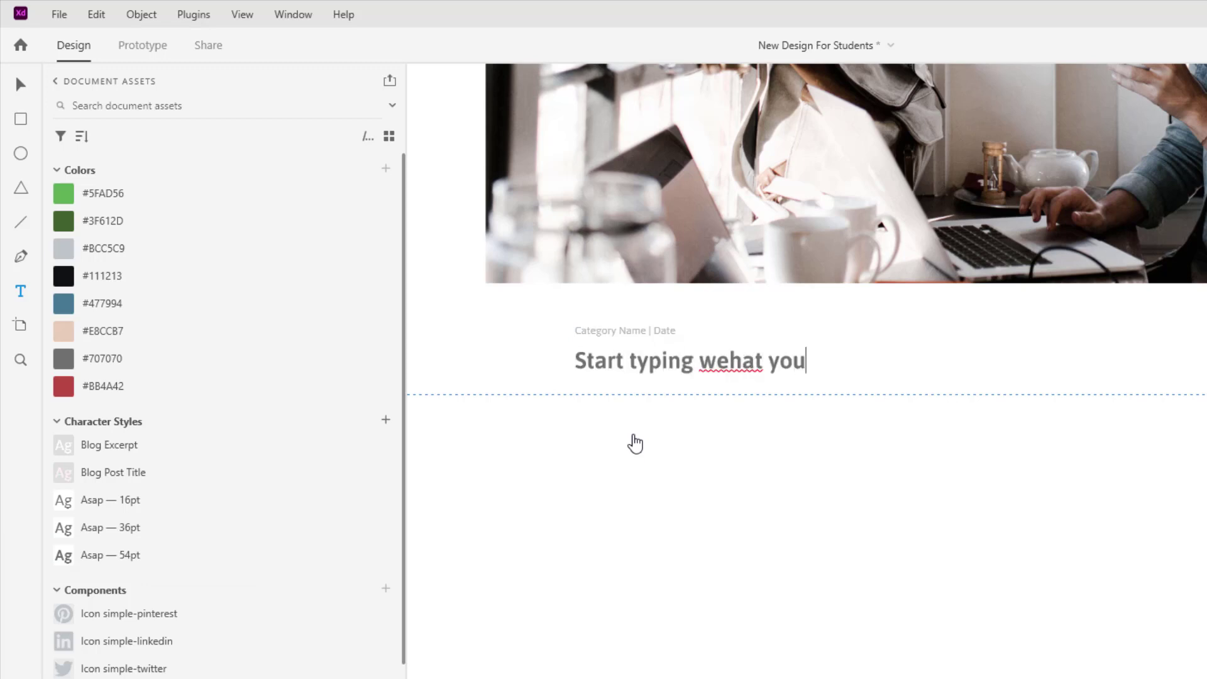
pyautogui.write(' want to type')
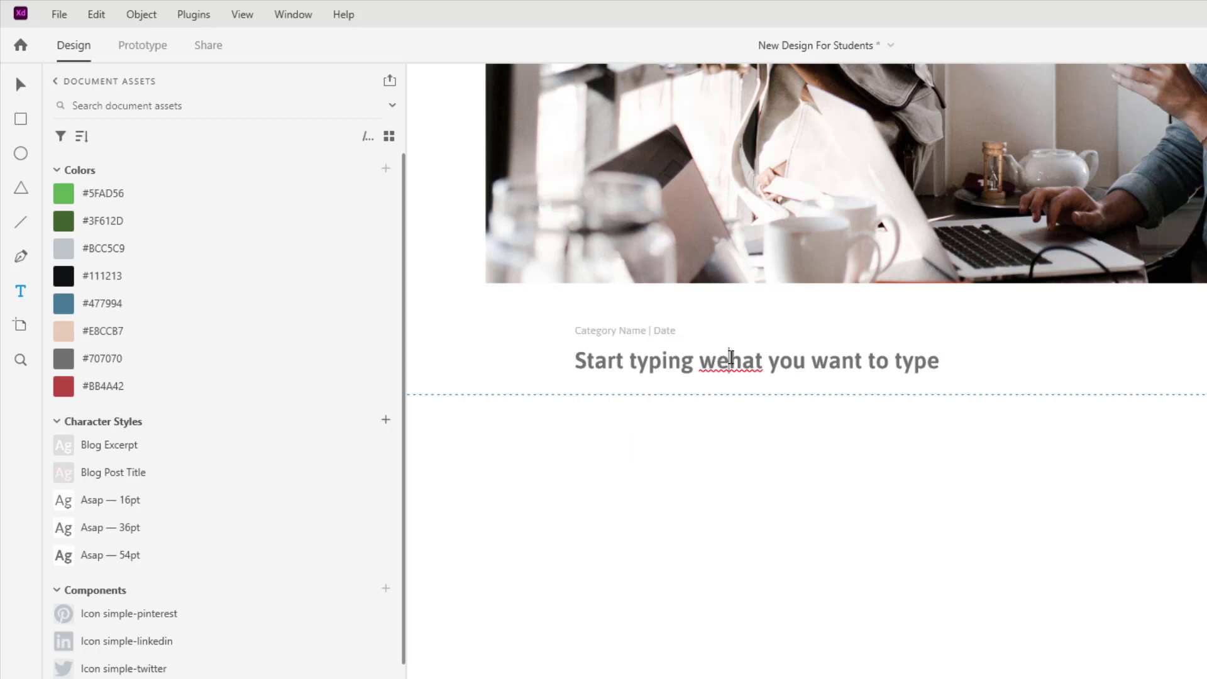
pyautogui.click(730, 359)
pyautogui.press('BackSpace')
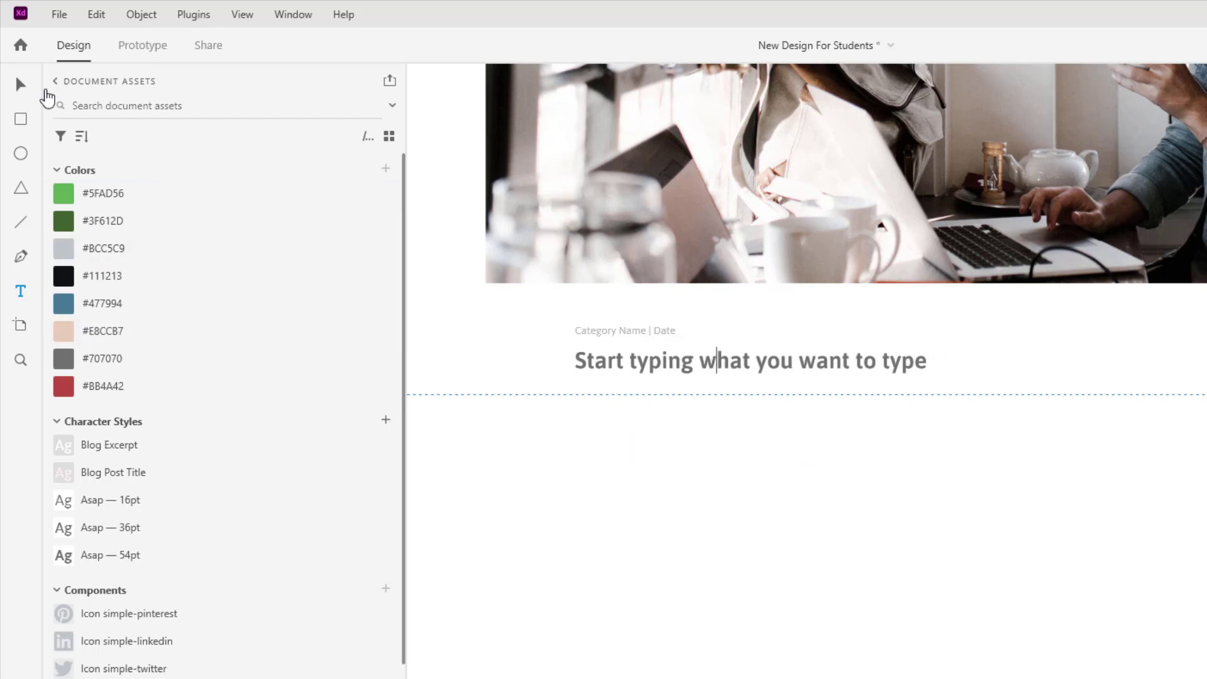
pyautogui.click(21, 84)
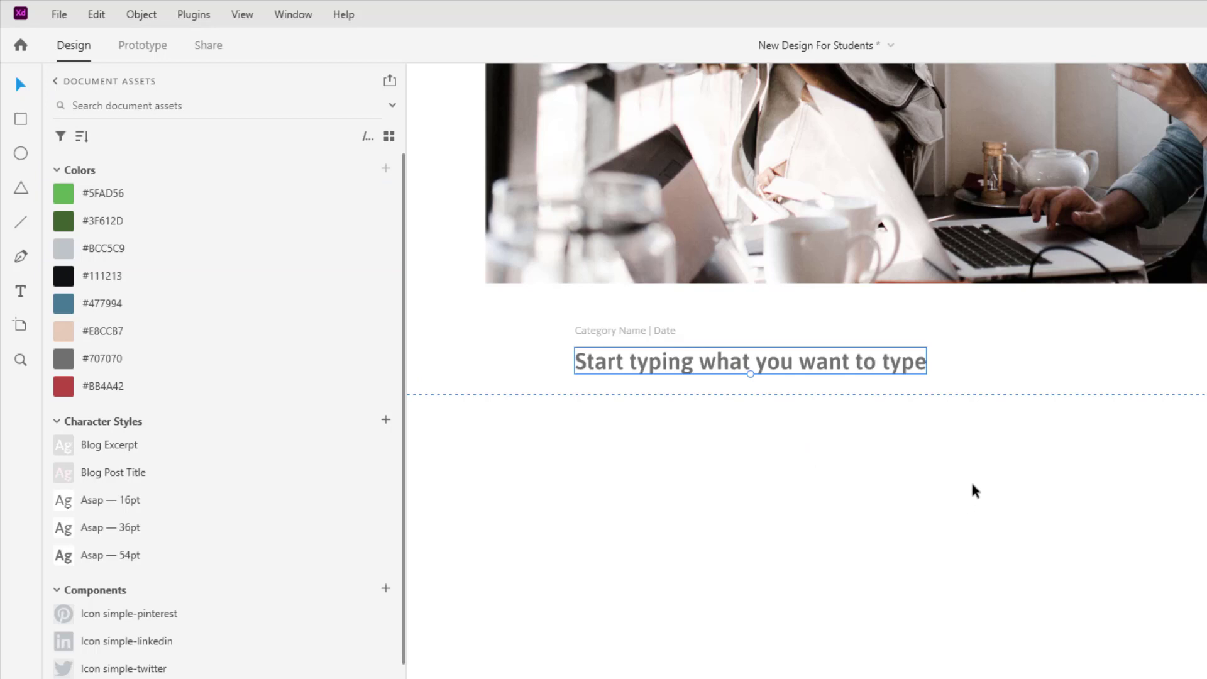
# - Show the Layers panel and step the heading's font size up and down, ending at 38
pyautogui.hotkey('ctrl', 'y')
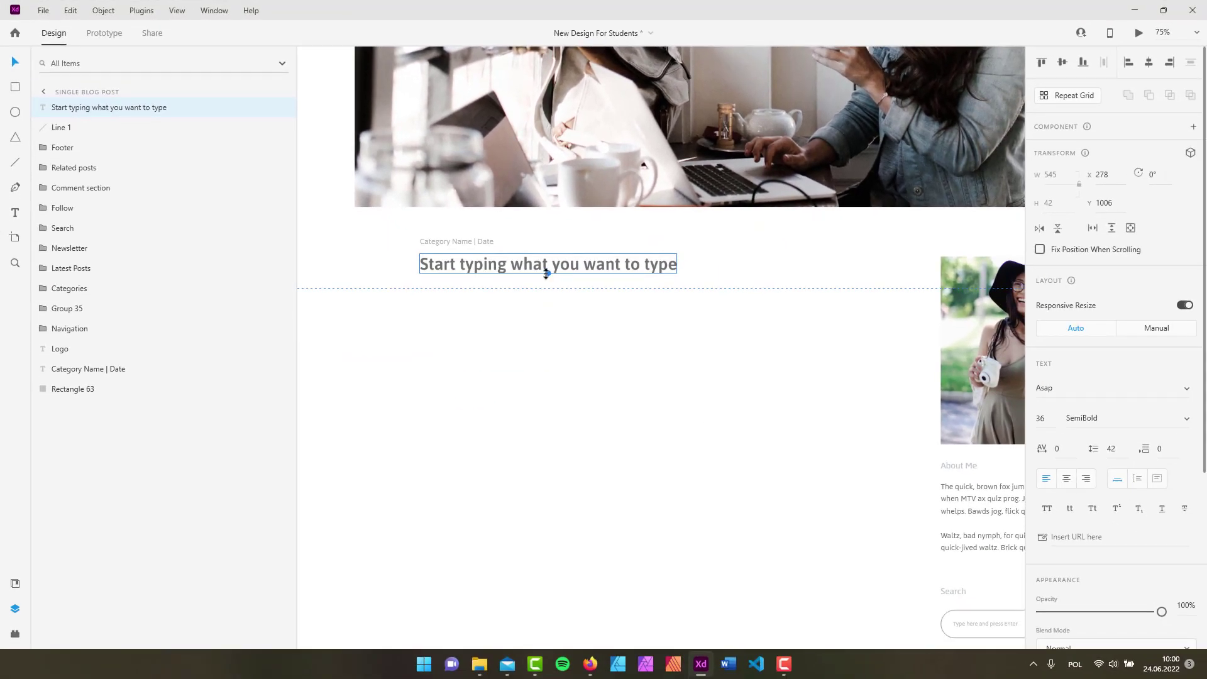
pyautogui.moveTo(546, 273); pyautogui.dragTo(548, 273)
pyautogui.hotkey('ctrl', 'shift', '.')
pyautogui.hotkey('ctrl', 'shift', '.')
pyautogui.hotkey('ctrl', 'shift', '.')
pyautogui.hotkey('ctrl', 'shift', '.')
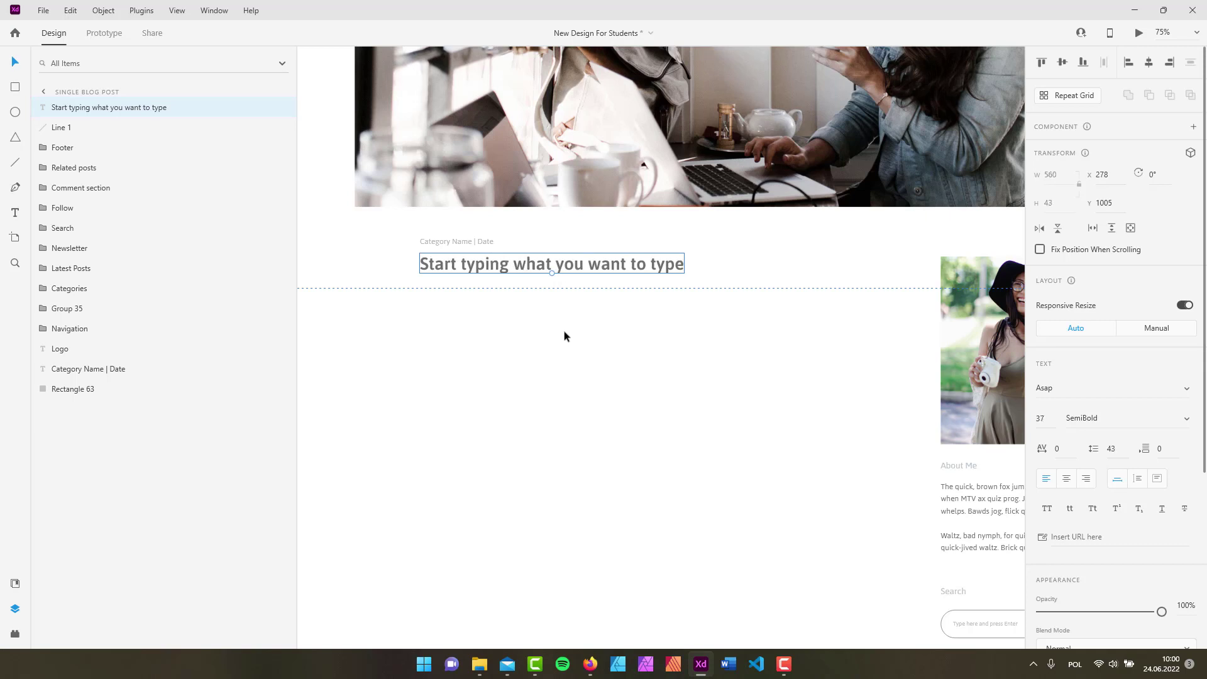
pyautogui.hotkey('ctrl', 'shift', '.')
pyautogui.hotkey('ctrl', 'shift', '.')
pyautogui.hotkey('ctrl', 'shift', '.')
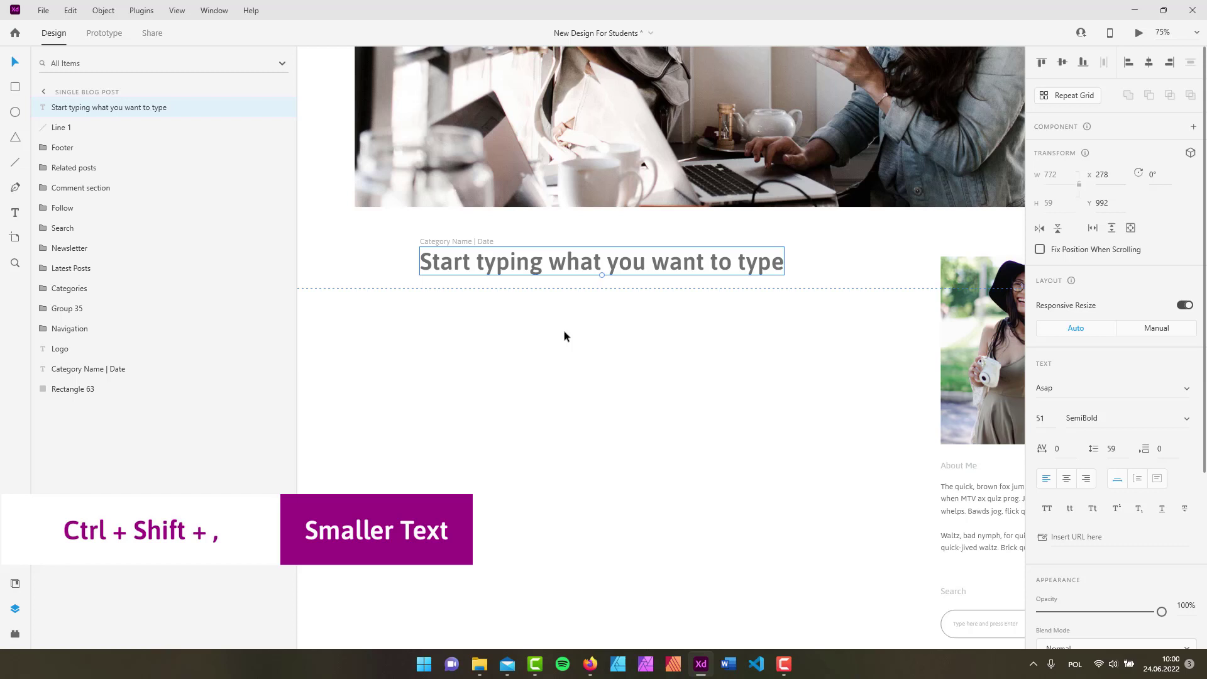
pyautogui.hotkey('ctrl', 'shift', ',')
pyautogui.hotkey('ctrl', 'shift', ',')
pyautogui.hotkey('ctrl', 'shift', ',')
pyautogui.hotkey('ctrl', 'shift', ',')
pyautogui.hotkey('ctrl', 'shift', ',')
pyautogui.hotkey('ctrl', 'shift', ',')
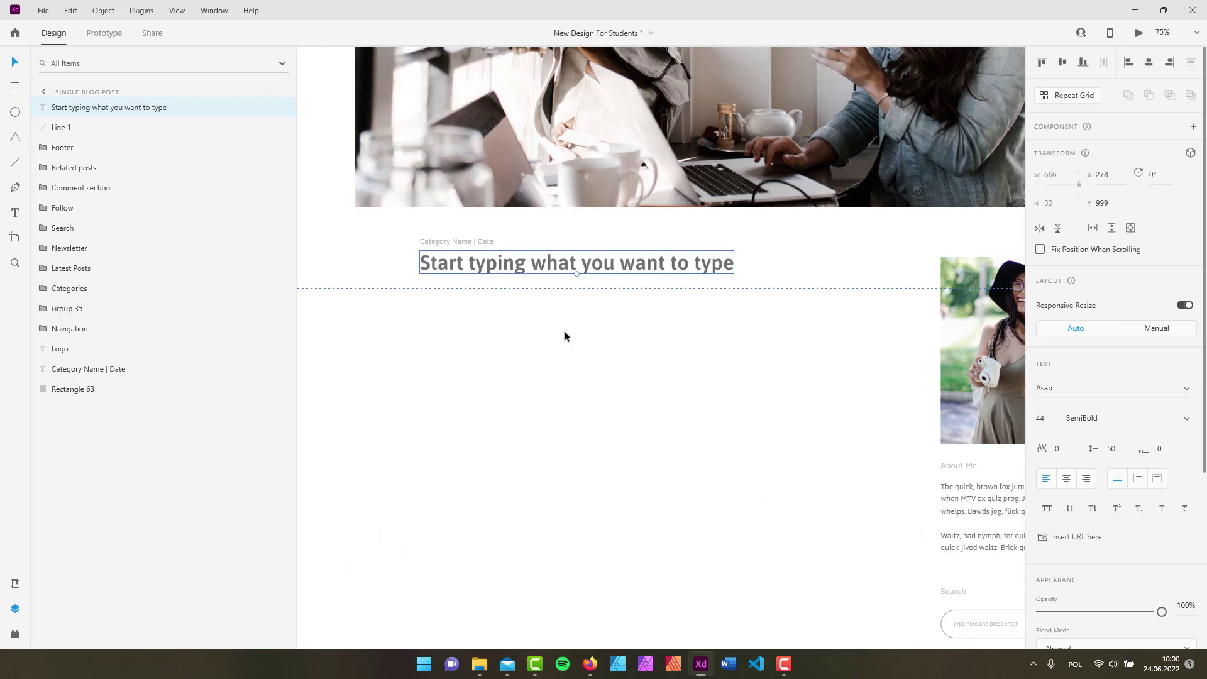
pyautogui.hotkey('ctrl', 'shift', ',')
pyautogui.hotkey('ctrl', 'shift', ',')
pyautogui.hotkey('ctrl', 'shift', ',')
pyautogui.hotkey('ctrl', 'shift', ',')
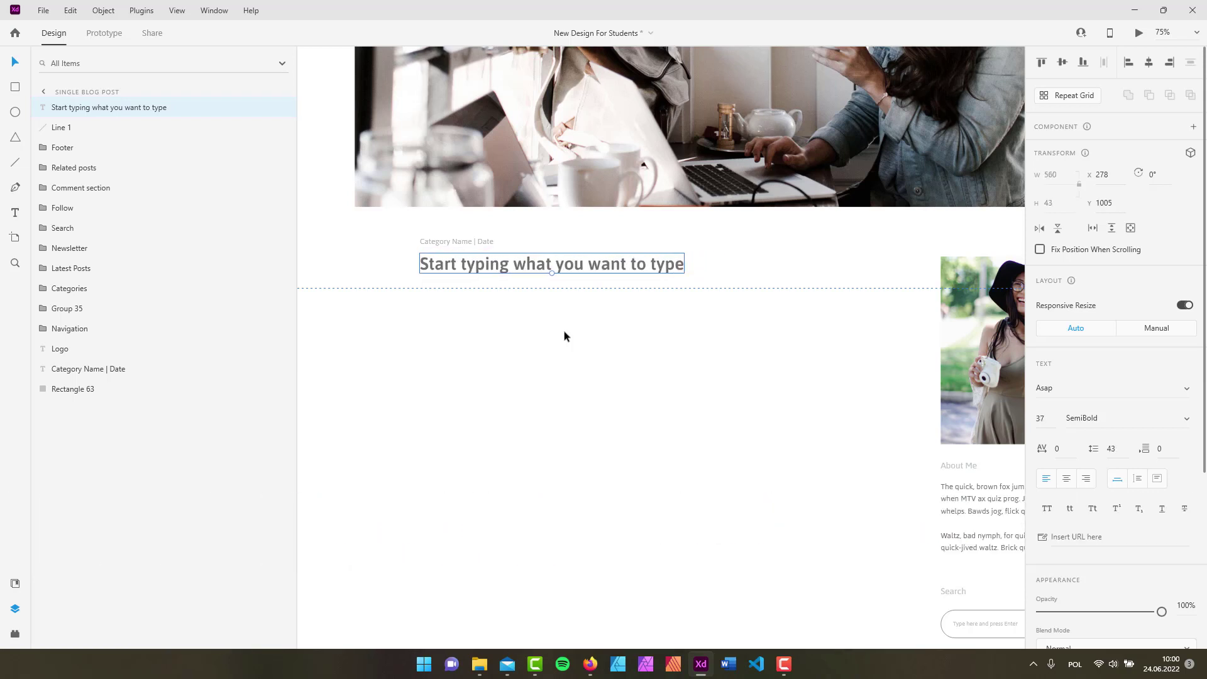
pyautogui.hotkey('ctrl', 'shift', '.')
pyautogui.hotkey('ctrl', 'shift', '.')
pyautogui.hotkey('ctrl', 'shift', '.')
pyautogui.hotkey('ctrl', 'shift', '.')
pyautogui.hotkey('ctrl', 'shift', ',')
pyautogui.hotkey('ctrl', 'shift', ',')
pyautogui.hotkey('ctrl', 'shift', ',')
pyautogui.hotkey('ctrl', 'shift', ',')
pyautogui.hotkey('ctrl', 'shift', ',')
pyautogui.hotkey('ctrl', 'shift', ',')
pyautogui.hotkey('ctrl', 'shift', '.')
pyautogui.hotkey('ctrl', 'shift', '.')
pyautogui.hotkey('ctrl', 'shift', '.')
pyautogui.hotkey('ctrl', 'shift', '.')
pyautogui.hotkey('ctrl', 'shift', ',')
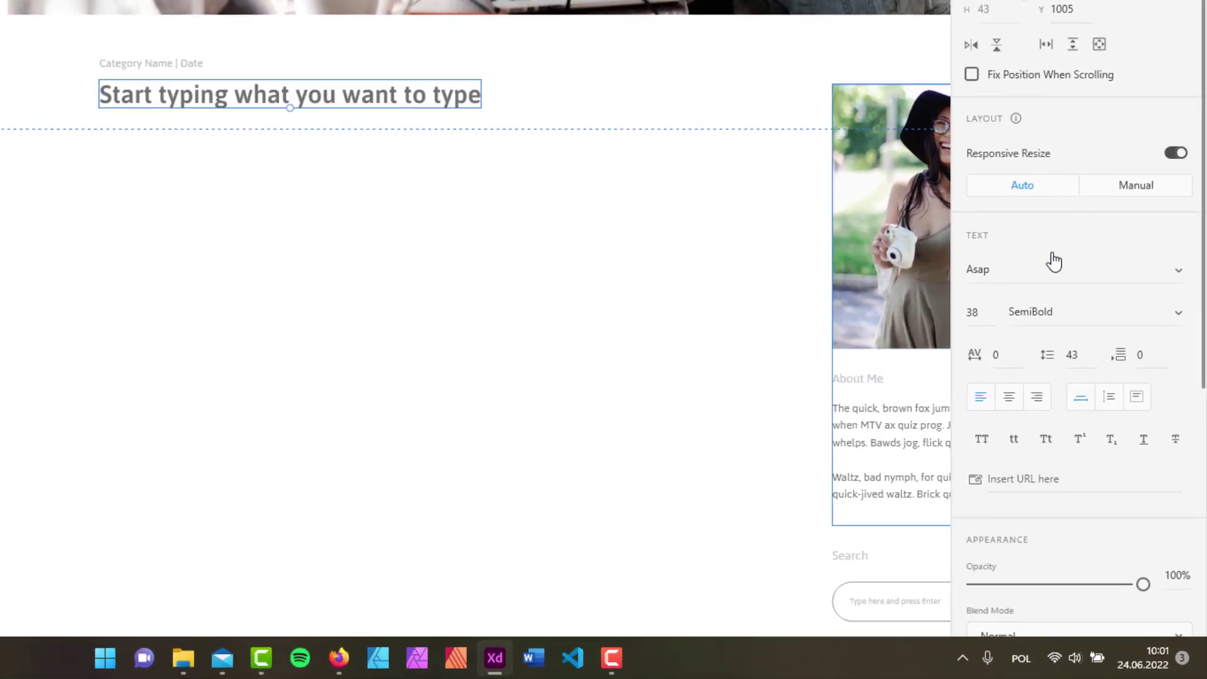
# - Try heading font sizes 32, 50 and 30 in the Property Inspector's Text section
pyautogui.click(1003, 272)
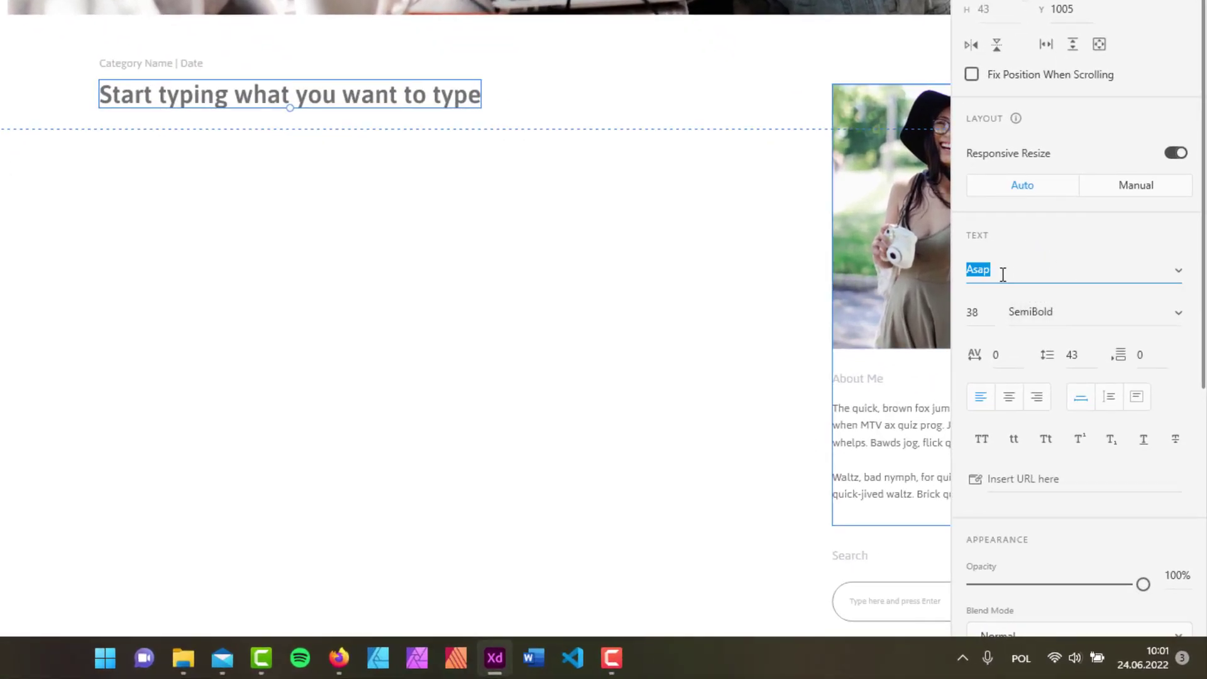
pyautogui.click(986, 310)
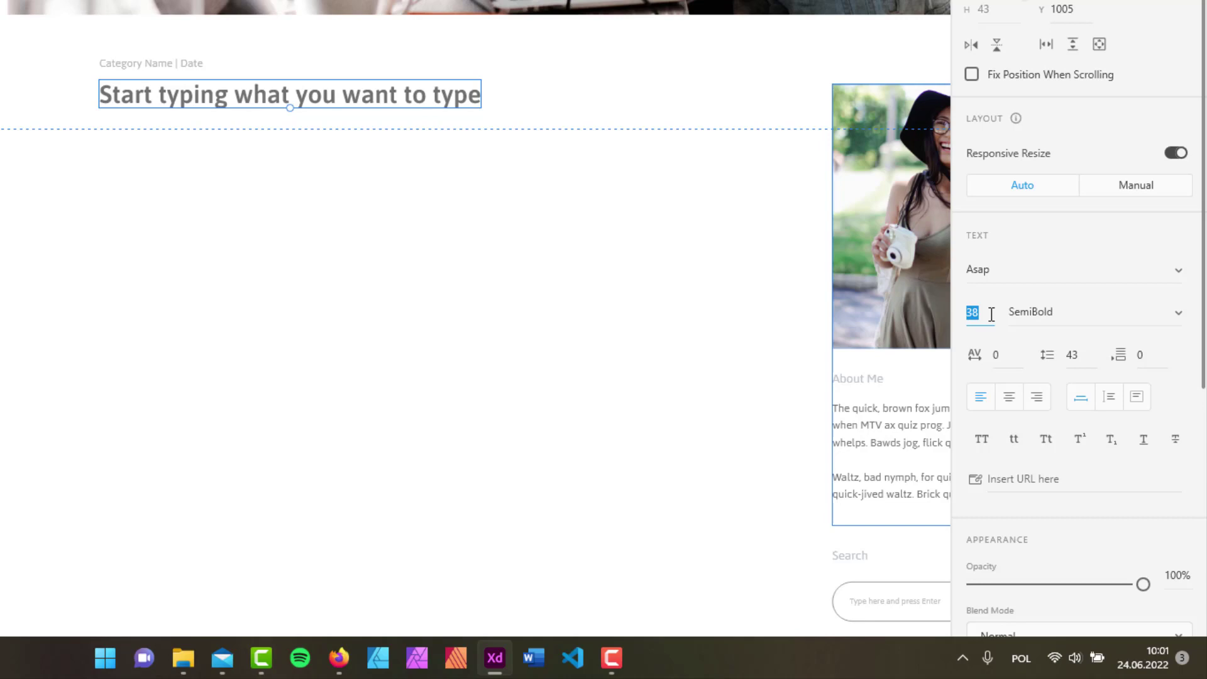
pyautogui.write('32')
pyautogui.press('Return')
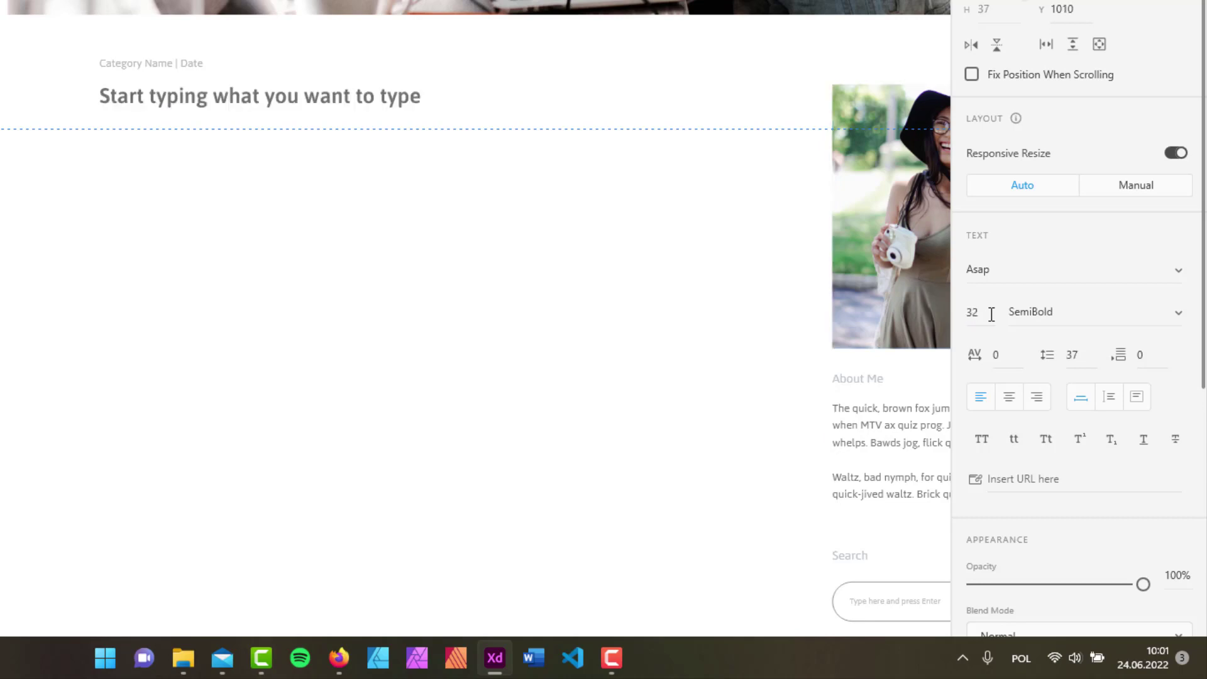
pyautogui.click(991, 314)
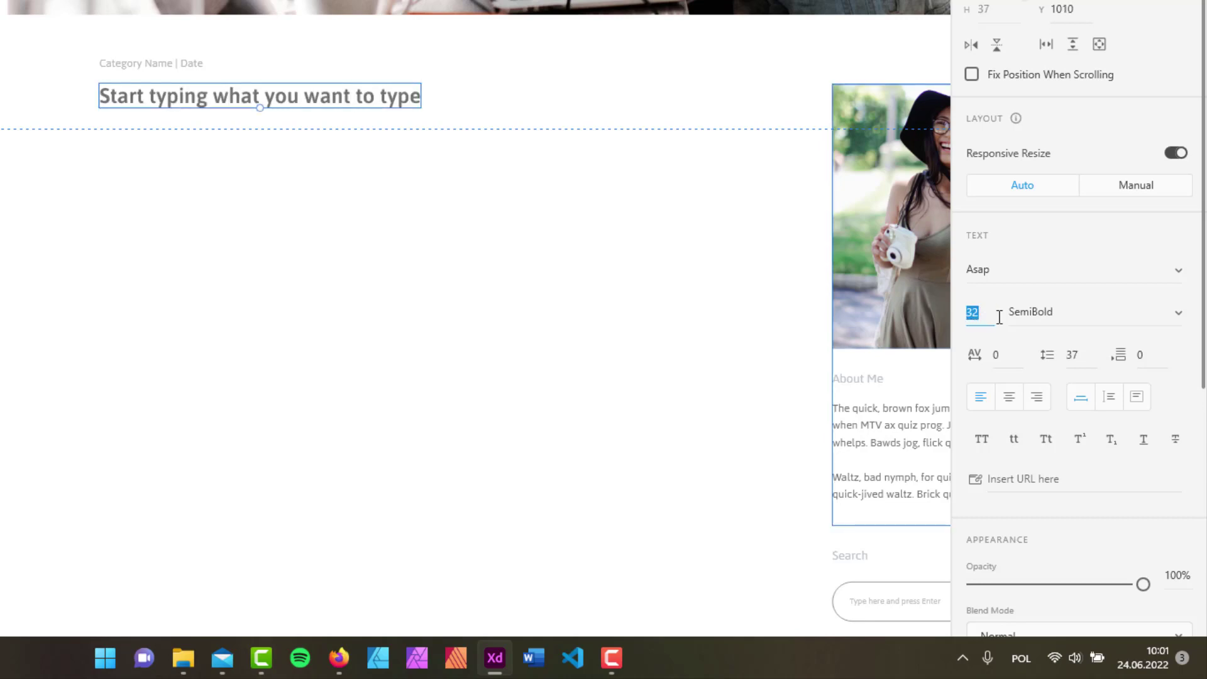
pyautogui.write('50')
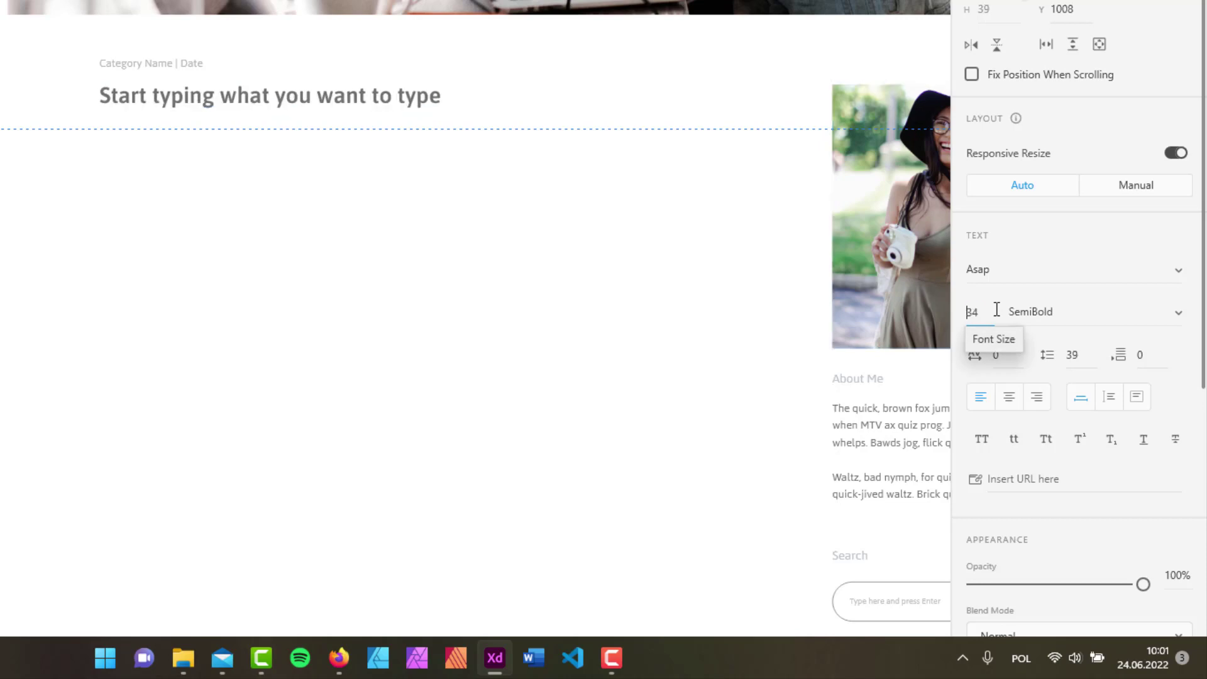
pyautogui.press('Return')
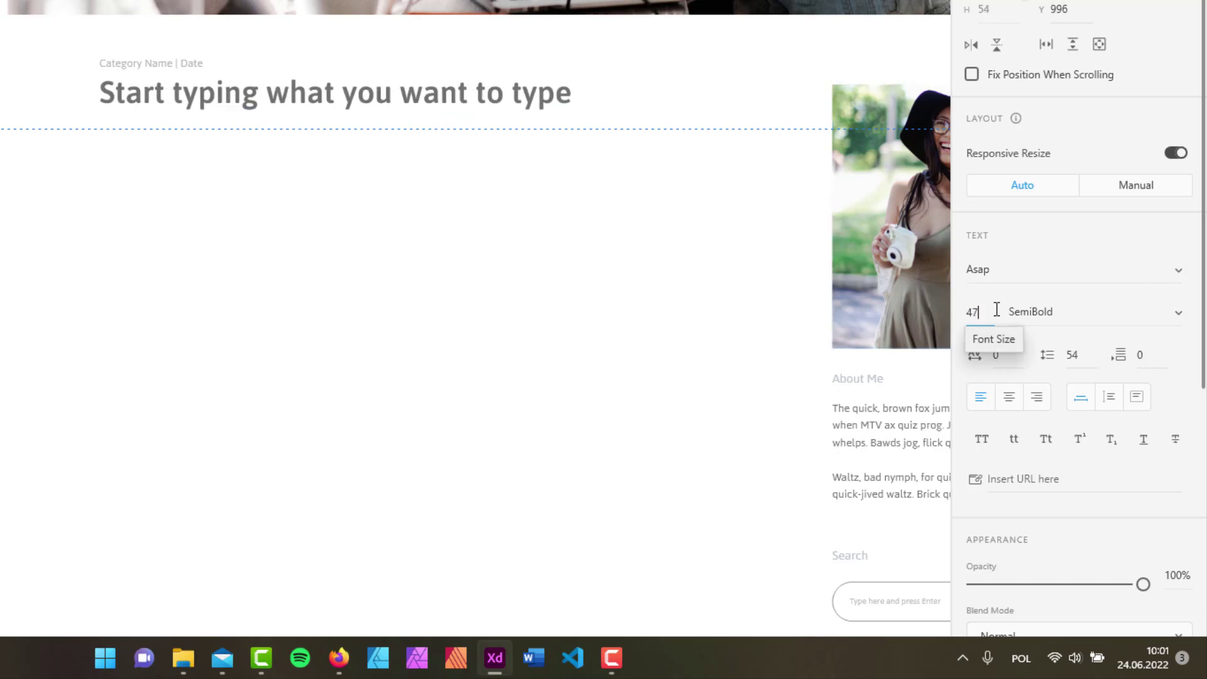
pyautogui.write('30')
pyautogui.press('Return')
# - Settle the heading font size at 33, using Shift+Up/Down from 43
pyautogui.scroll(17, 993, 311)
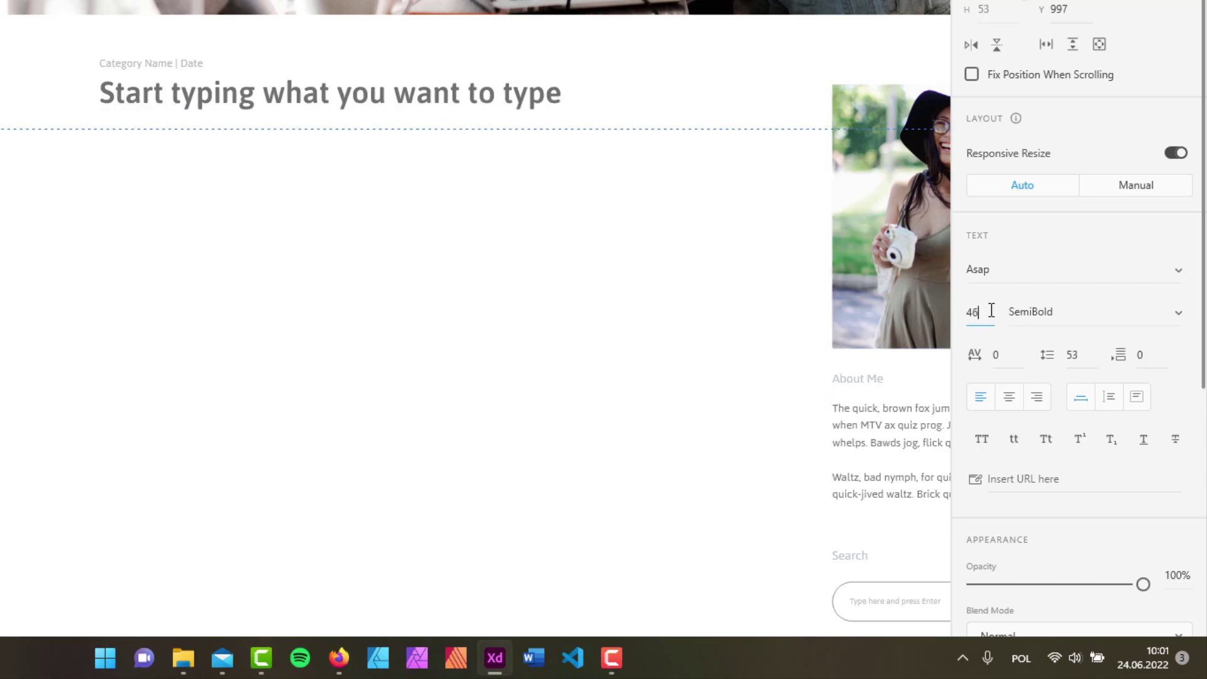
pyautogui.scroll(-4, 991, 310)
pyautogui.scroll(-10, 991, 310)
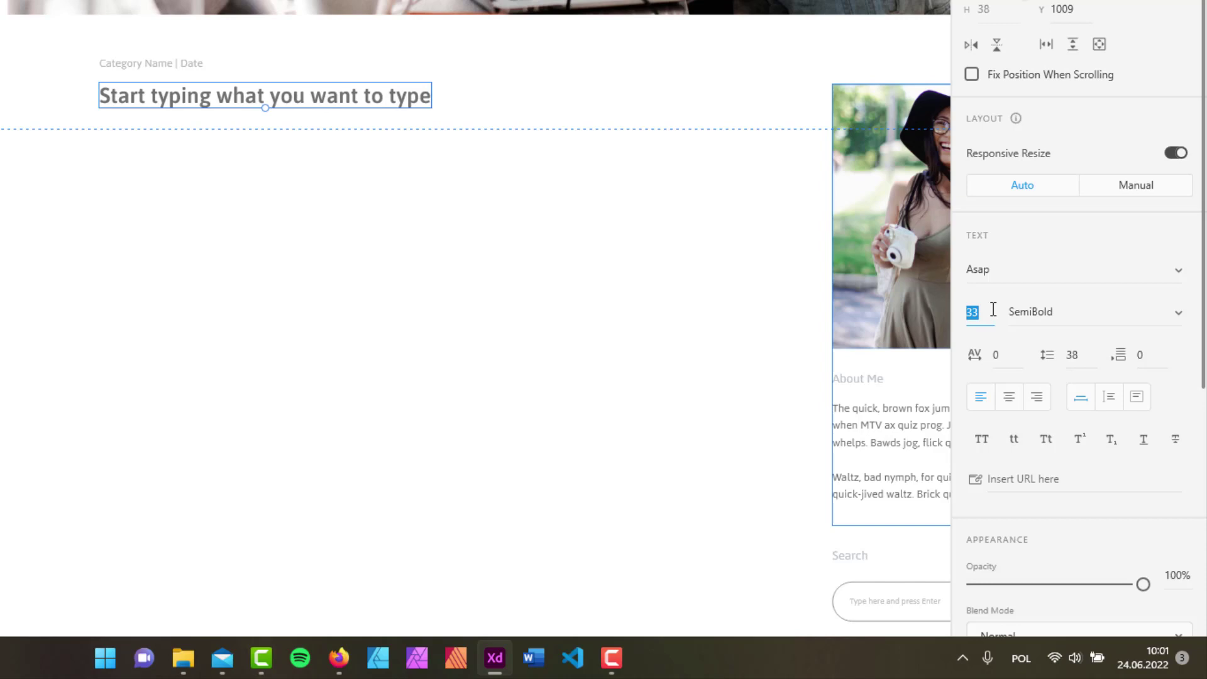
pyautogui.write('43')
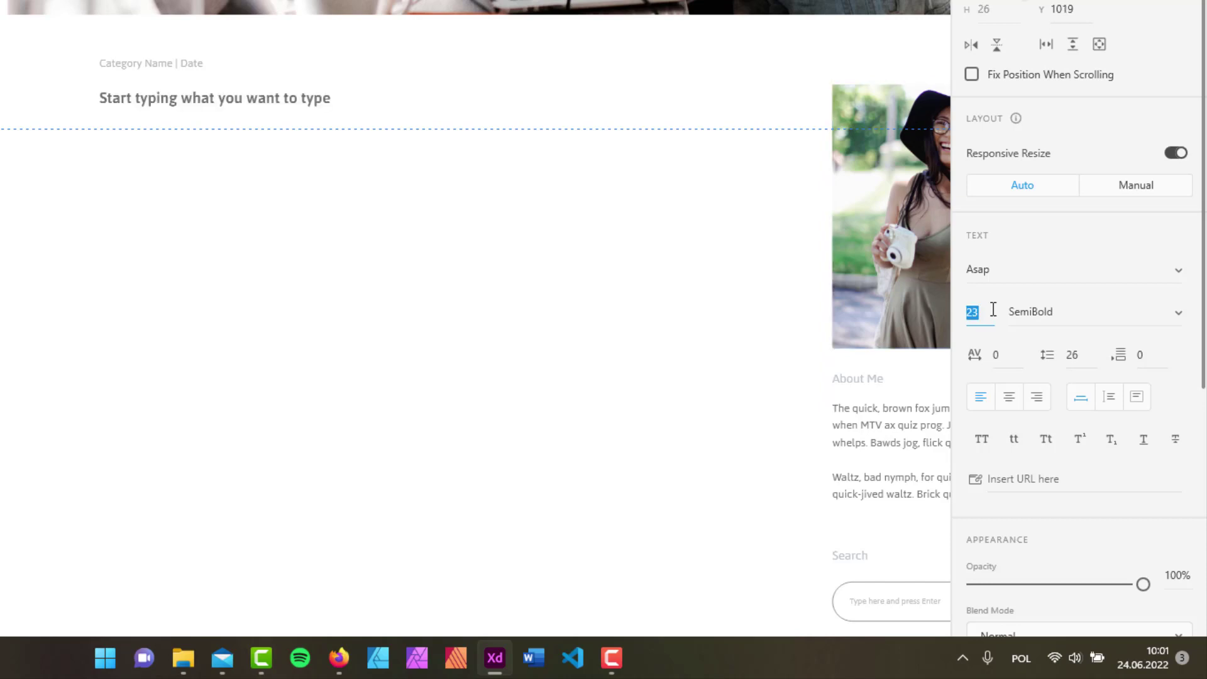
pyautogui.hotkey('shift', 'Up')
pyautogui.hotkey('shift', 'Up')
pyautogui.hotkey('shift', 'Down')
pyautogui.hotkey('shift', 'Down')
pyautogui.hotkey('shift', 'Down')
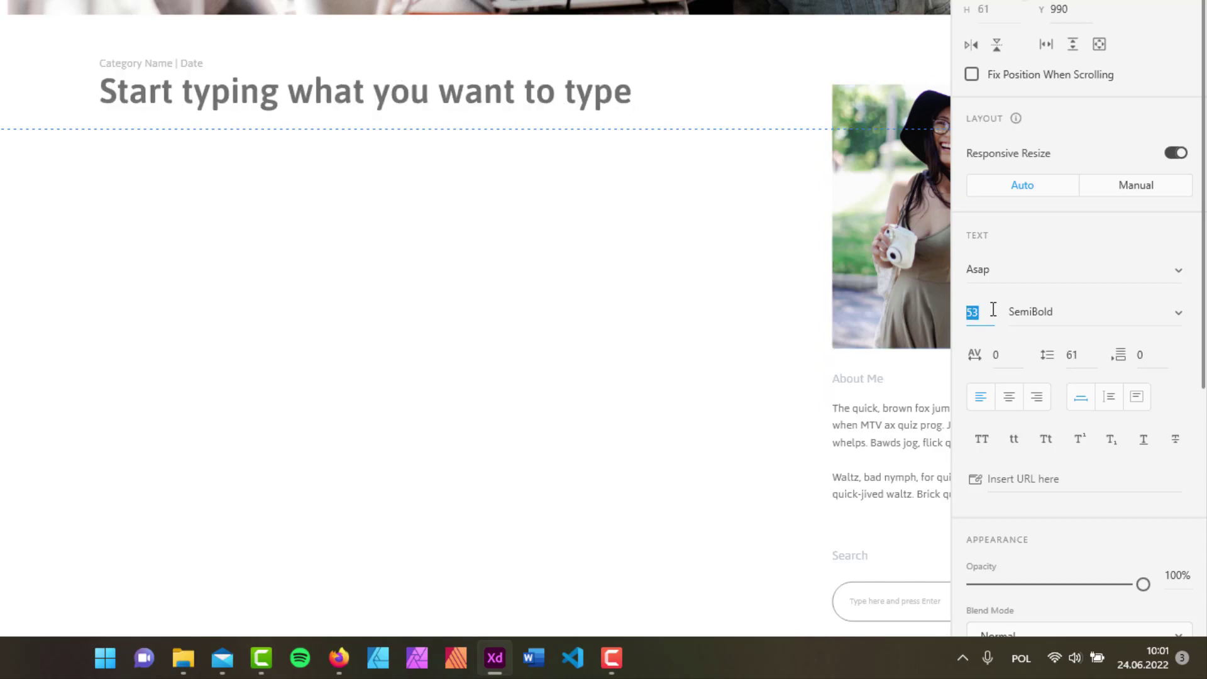
pyautogui.press('Return')
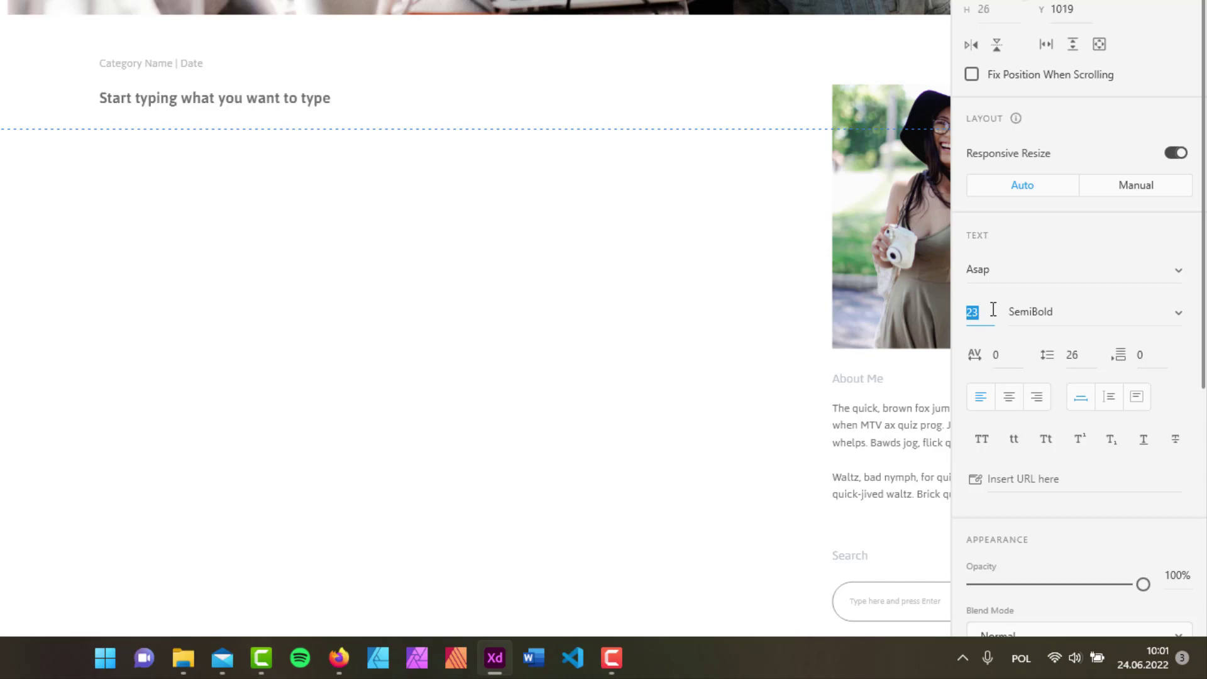
pyautogui.click(1171, 345)
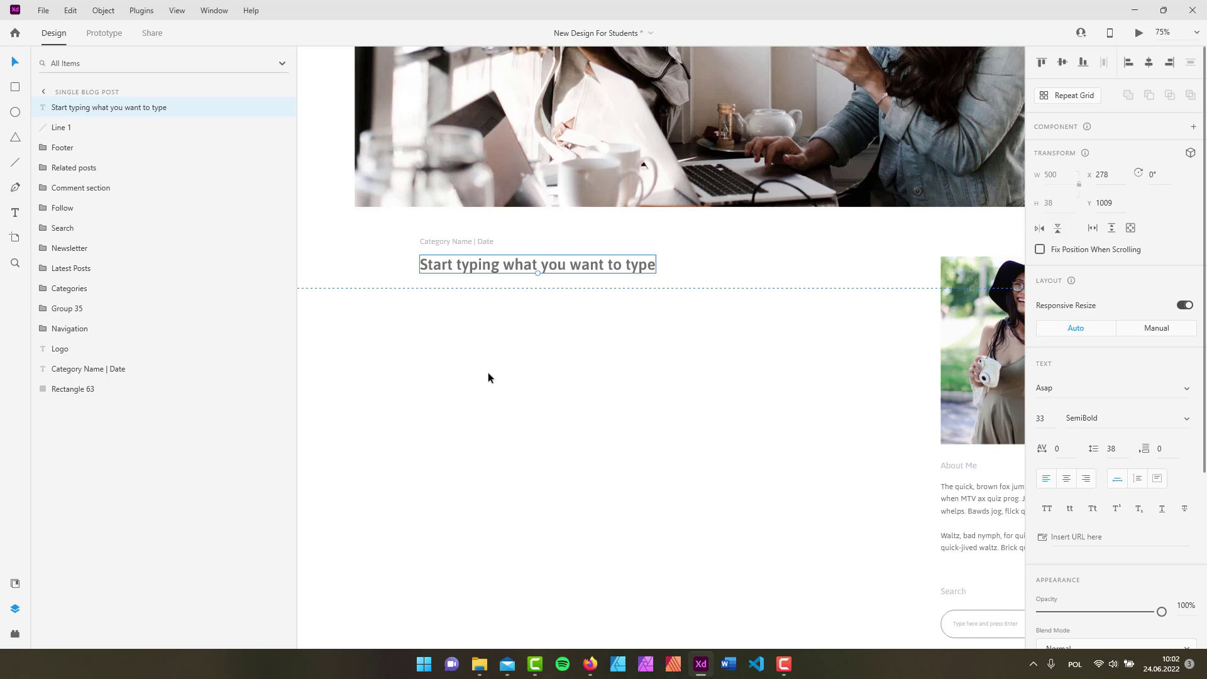
# - Draw a large text area below the heading and fill it with one Lorem Ipsum paragraph
pyautogui.click(15, 212)
pyautogui.click(429, 340)
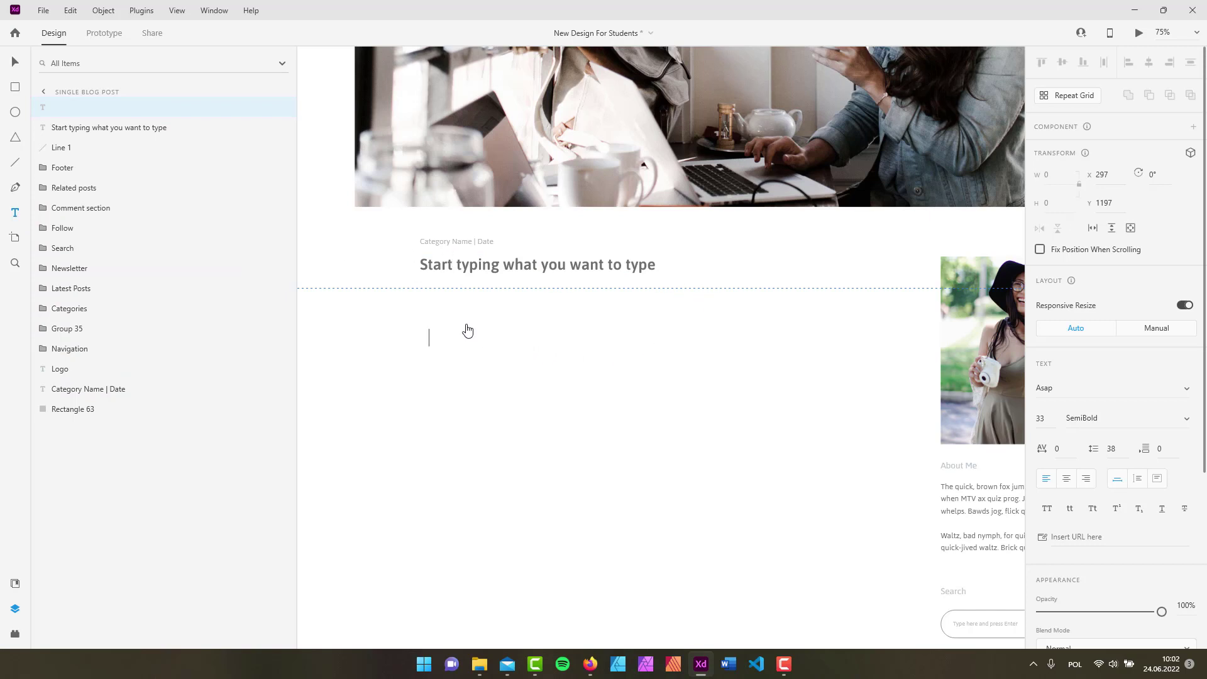
pyautogui.press('Escape')
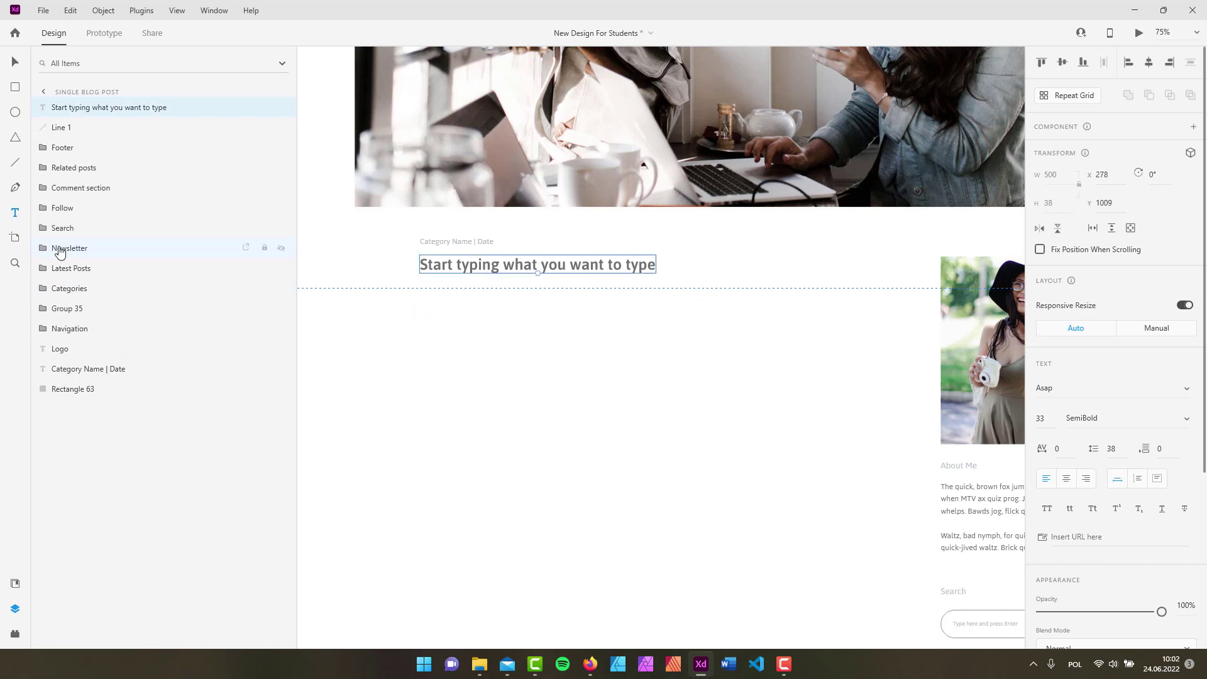
pyautogui.moveTo(420, 313); pyautogui.dragTo(823, 603)
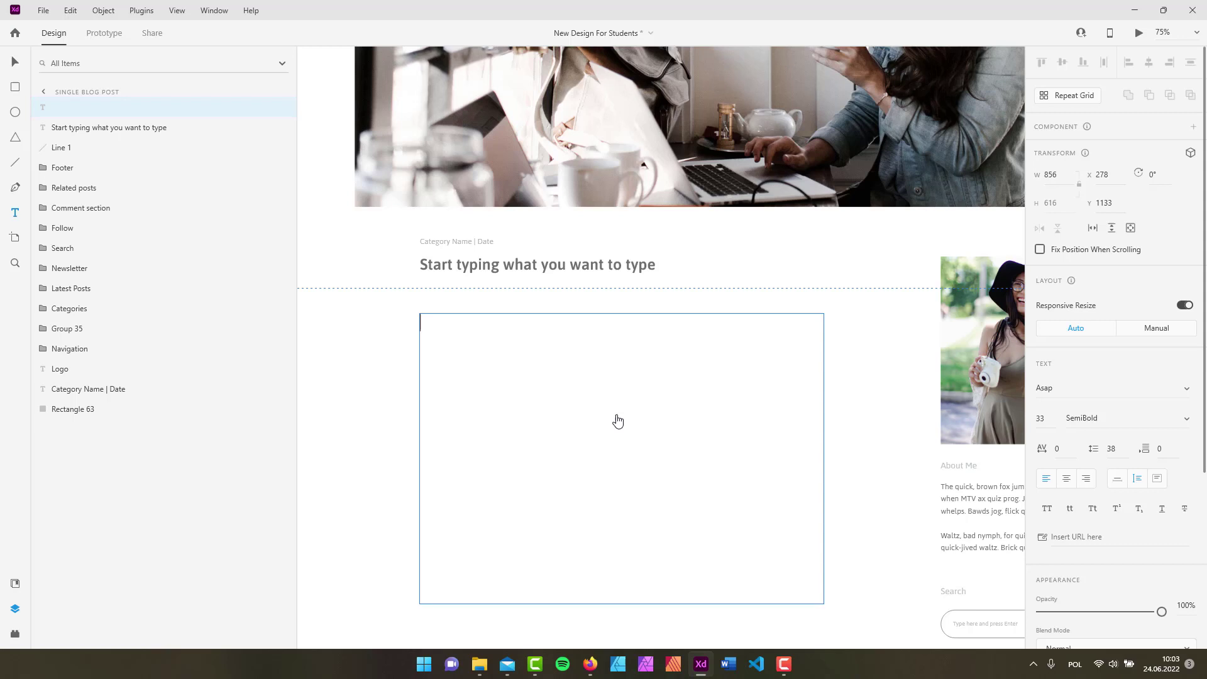
pyautogui.write("It is a long established fact that a reader will be distracted by the readable content of a page when looking at its layout. The point of using Lorem Ipsum is that it has a more-or-less normal distribution of letters, as opposed to using 'Content here, content here', making it look like readable English. Many desktop publishing packages and web page editors now use Lorem Ipsum as their default model text, and a search for 'lorem ipsum' will uncover many web sites still in their infancy. Various versions have evolved over the years, sometimes by accident, sometimes on purpose (injected humour and the like).")
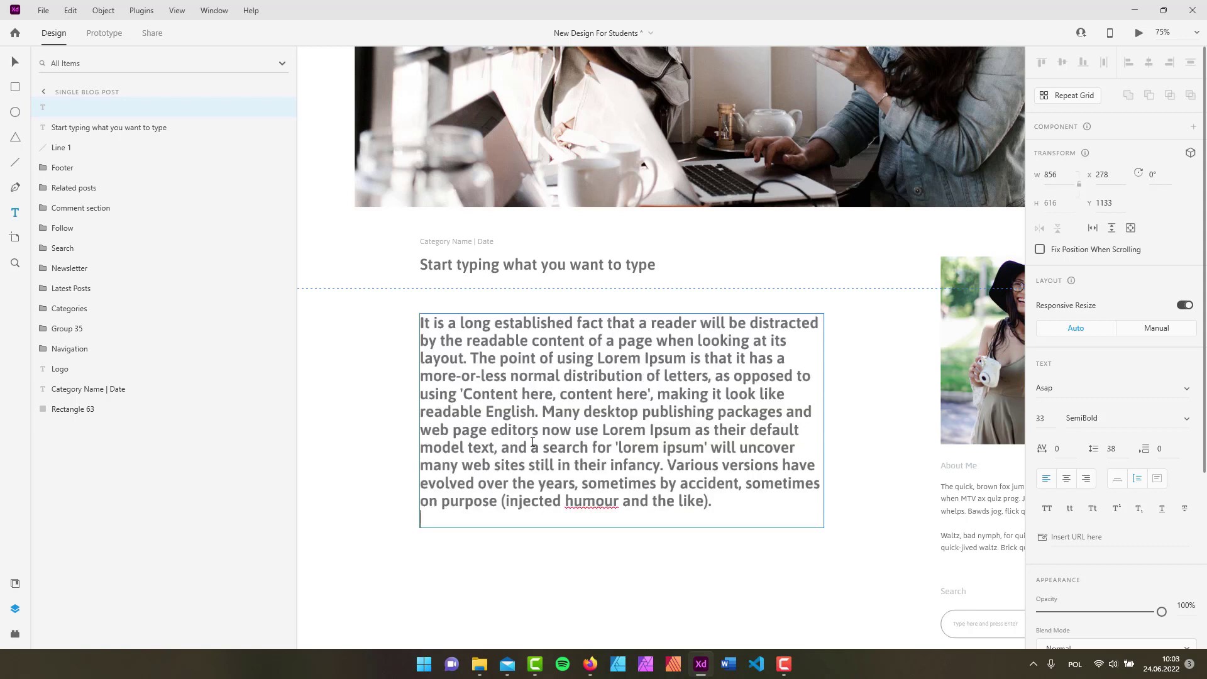
pyautogui.press('BackSpace')
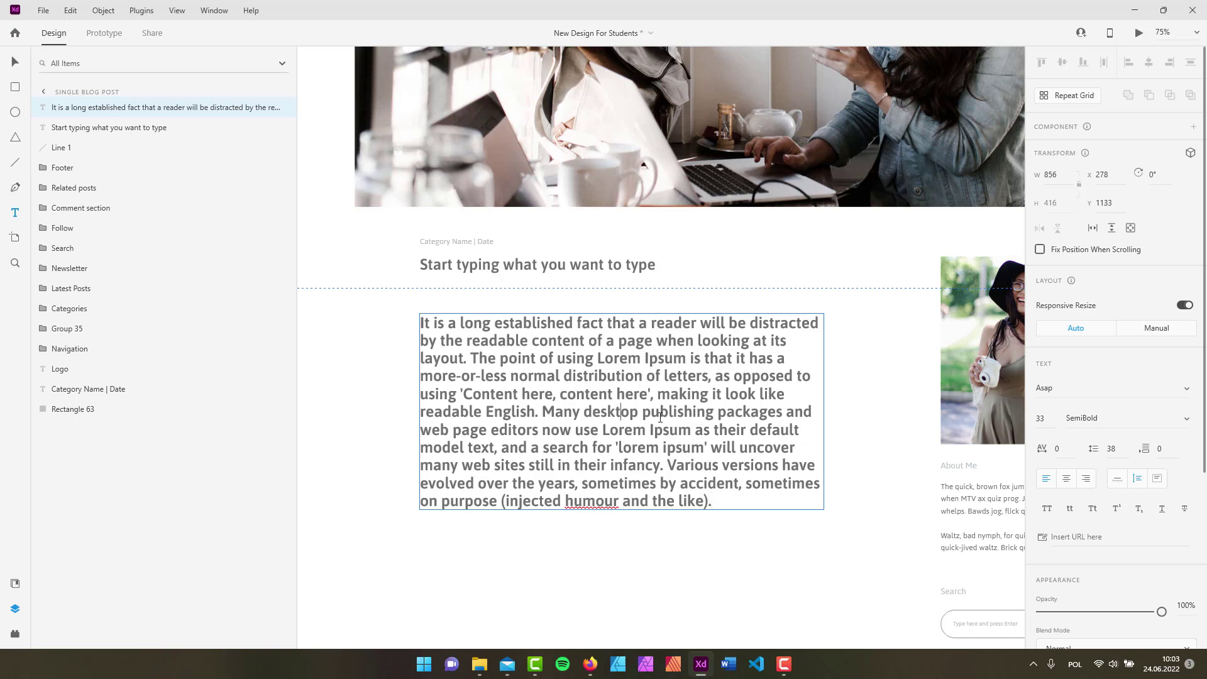
# - Apply the Asap — 16pt character style to the paragraph from Assets and adjust its box height
pyautogui.click(15, 585)
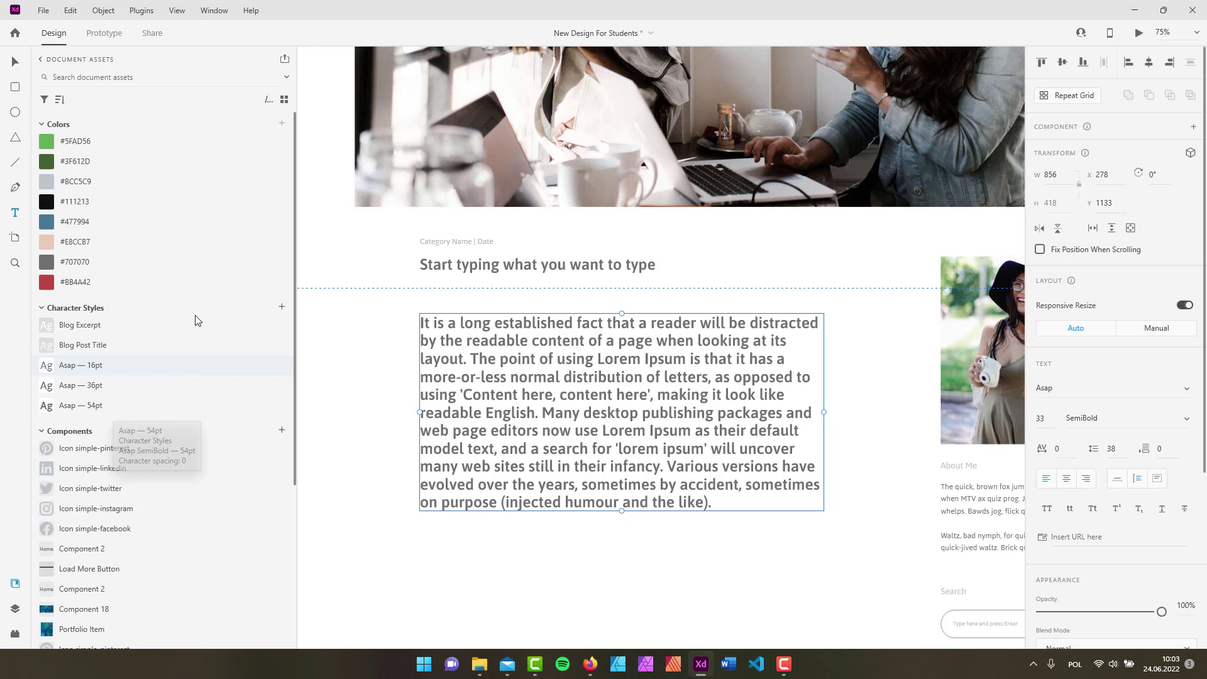
pyautogui.moveTo(189, 331)
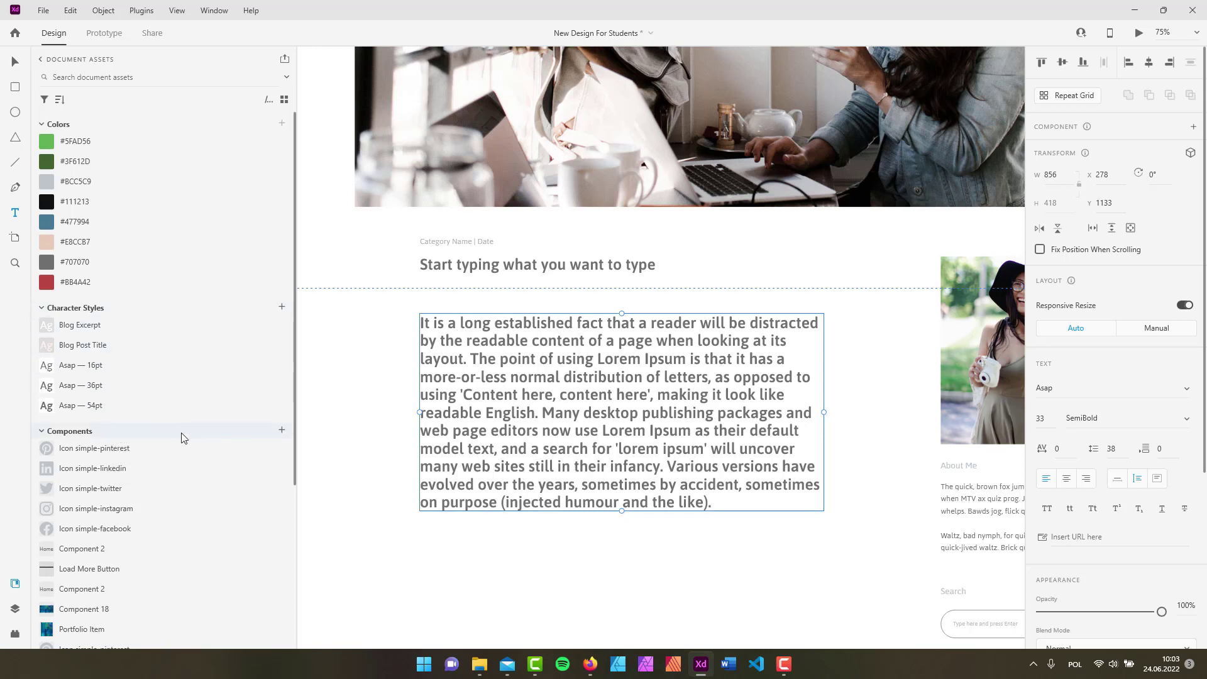
pyautogui.click(69, 367)
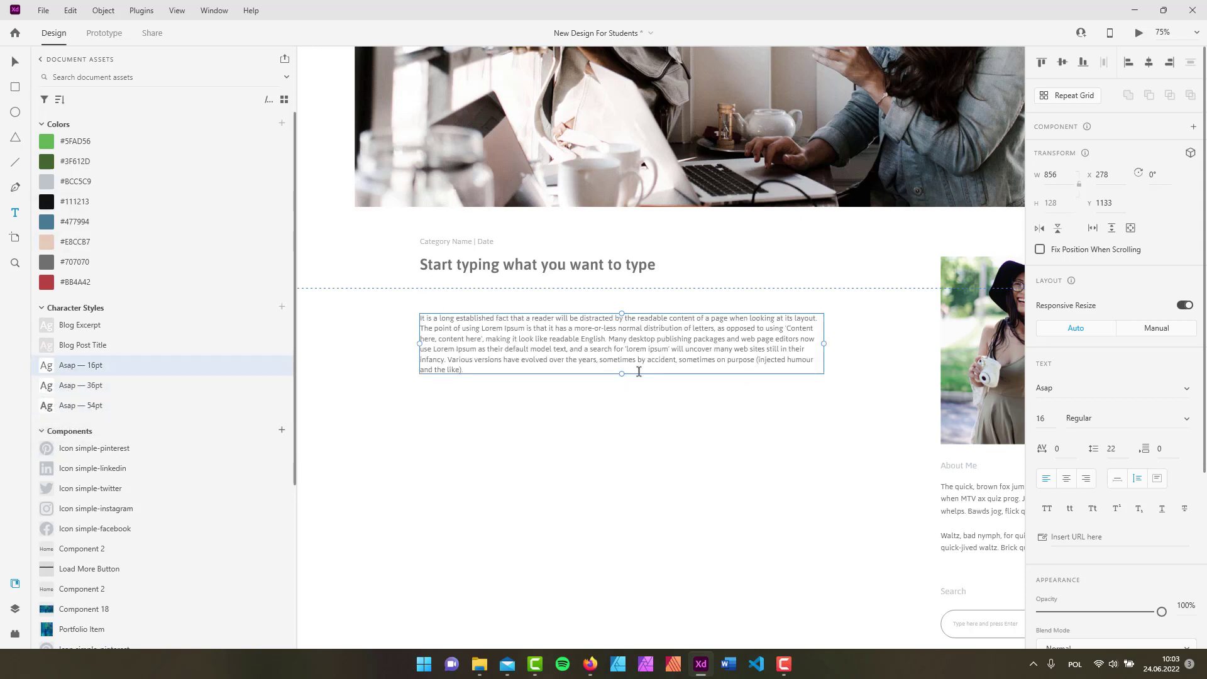
pyautogui.moveTo(621, 376); pyautogui.dragTo(632, 431)
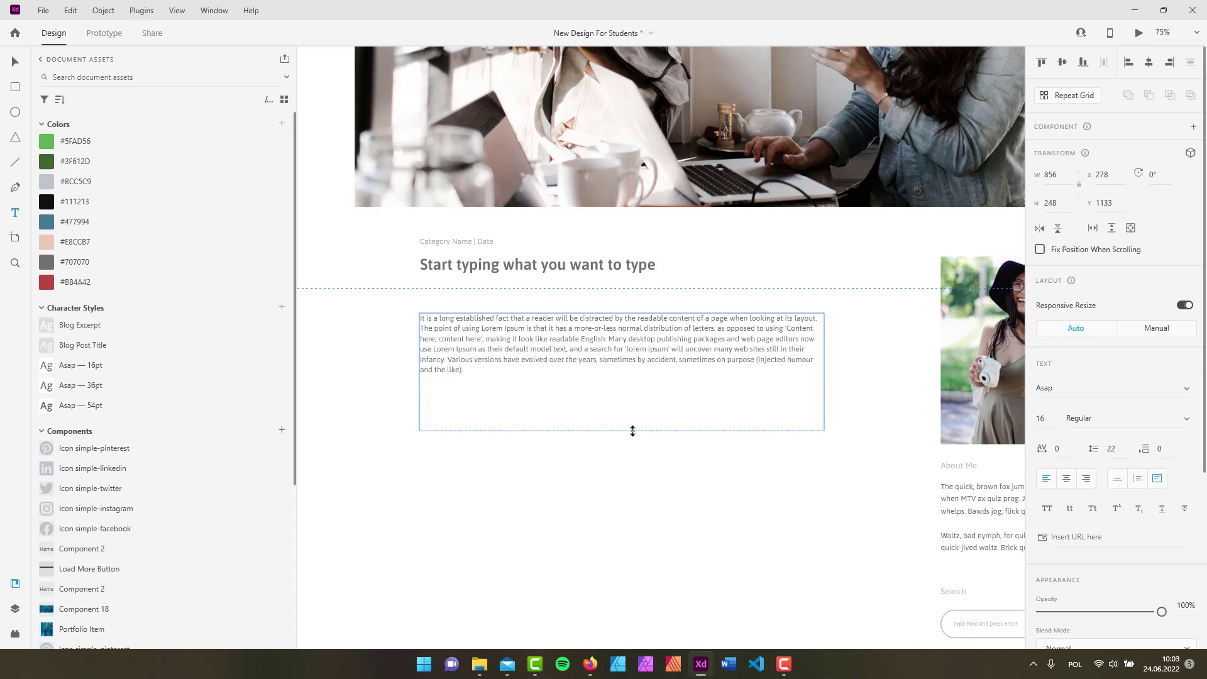
pyautogui.doubleClick(555, 264)
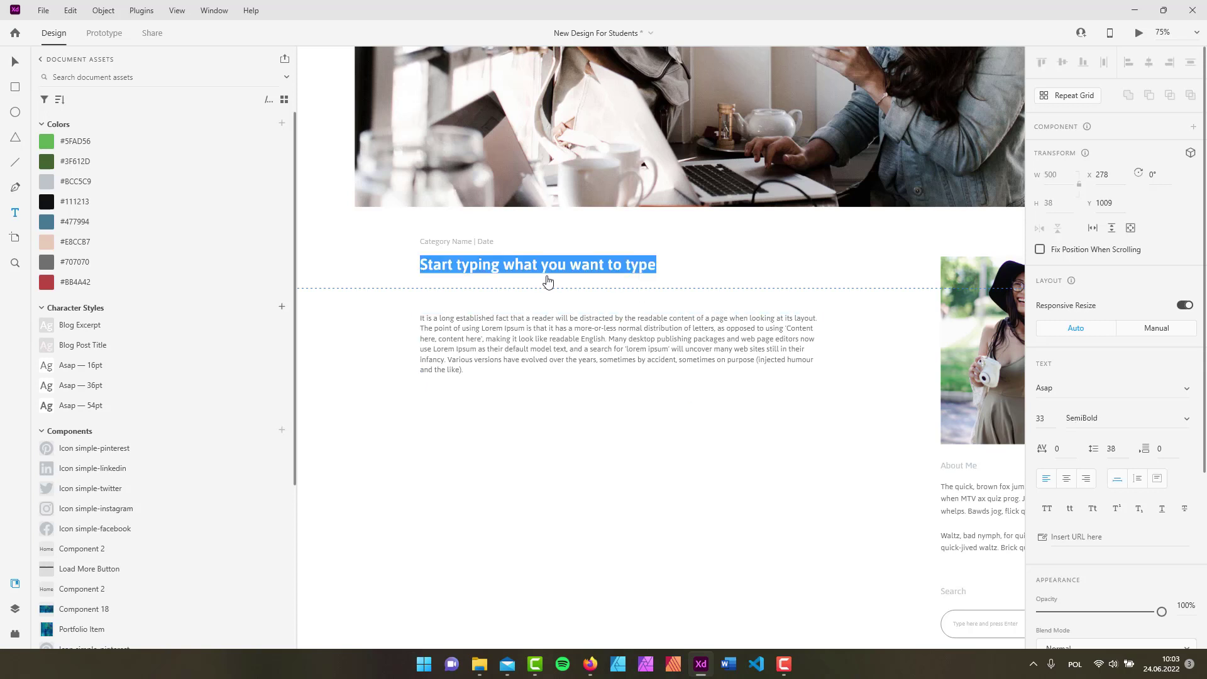
pyautogui.click(525, 264)
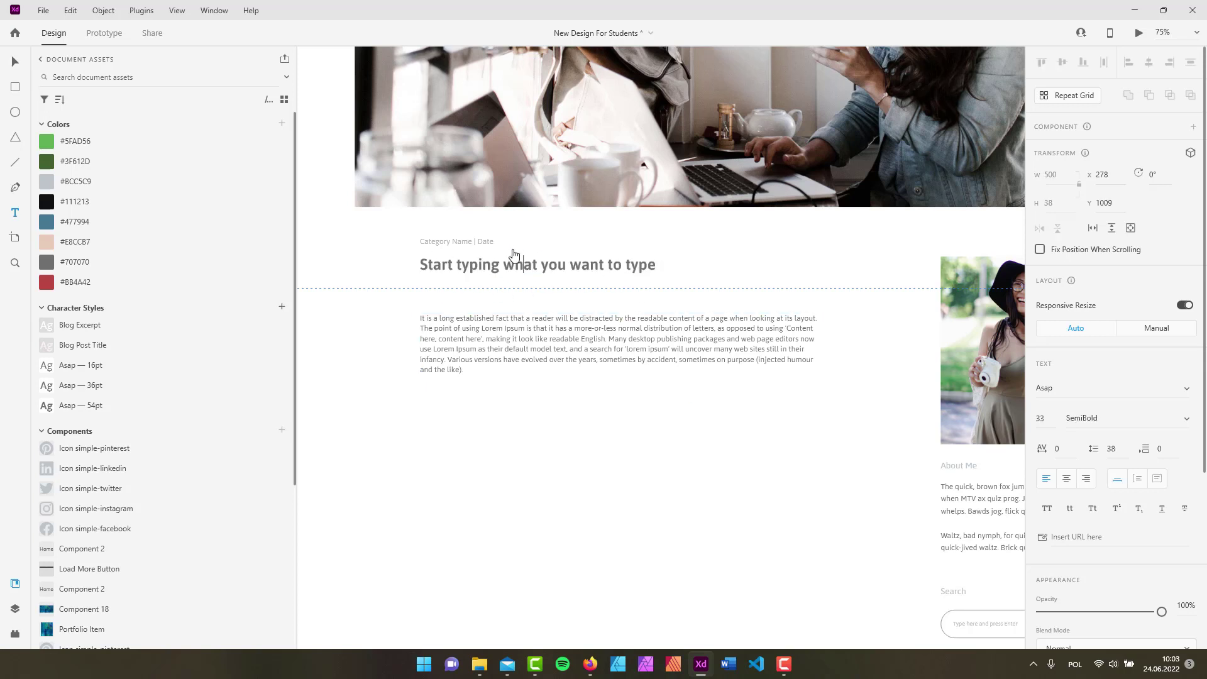
# - Try center and right alignment on the paragraph, then return it to left alignment
pyautogui.press('Escape')
pyautogui.doubleClick(629, 361)
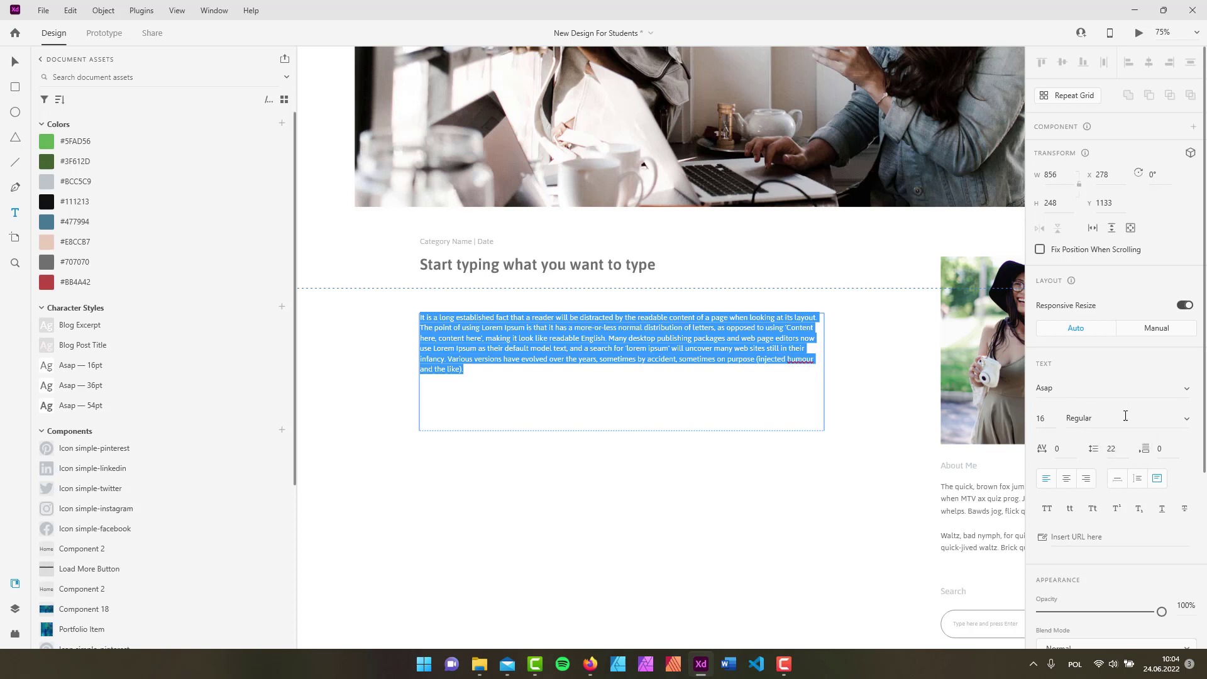
pyautogui.click(1067, 480)
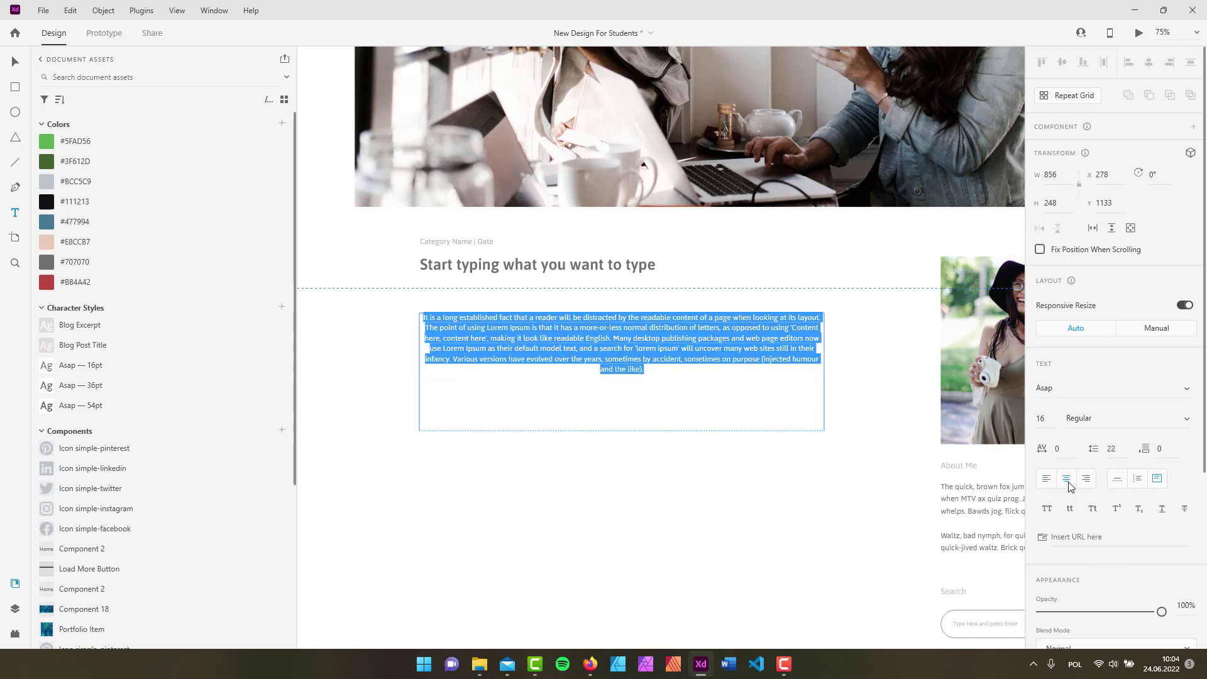
pyautogui.click(1085, 481)
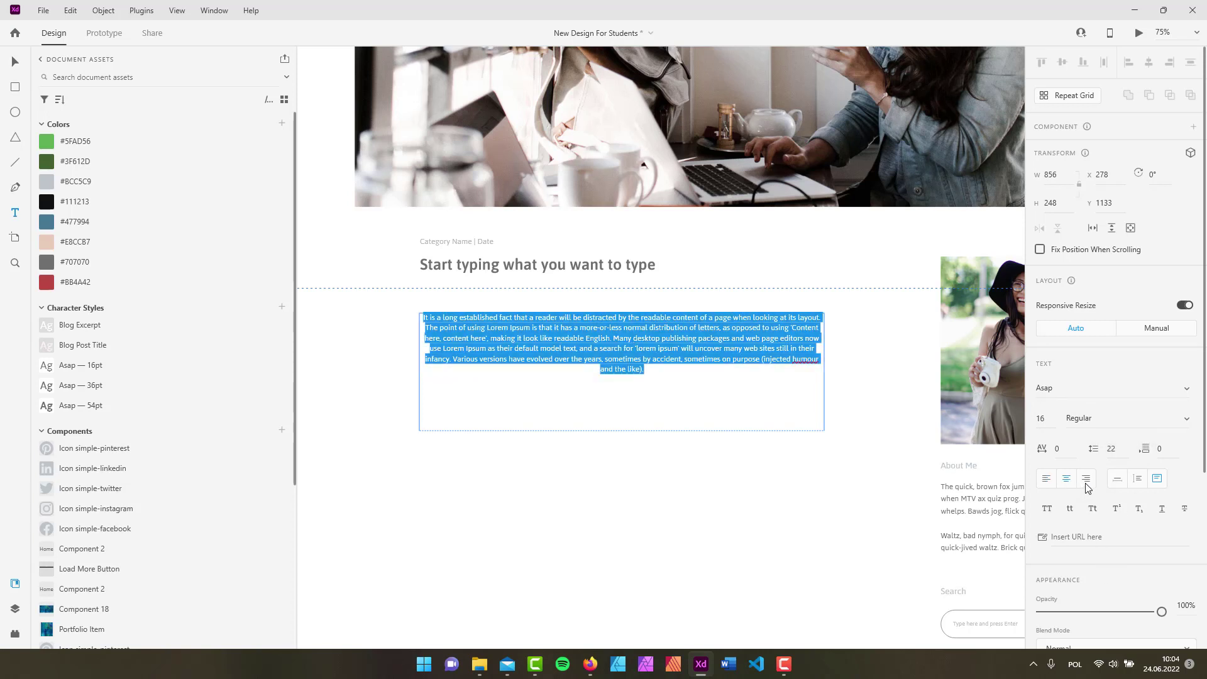
pyautogui.click(1047, 479)
pyautogui.press('Escape')
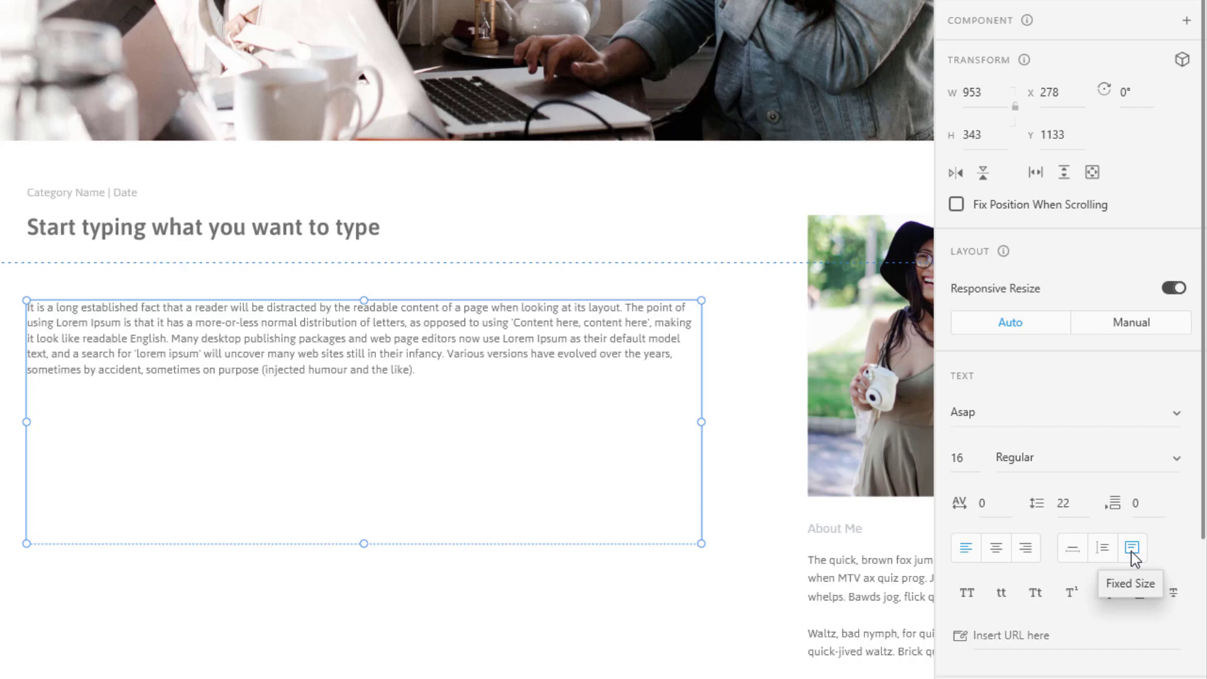
# - Resize the paragraph box, then set Auto Height and Auto Width so it fits at 944 by 106
pyautogui.click(1130, 548)
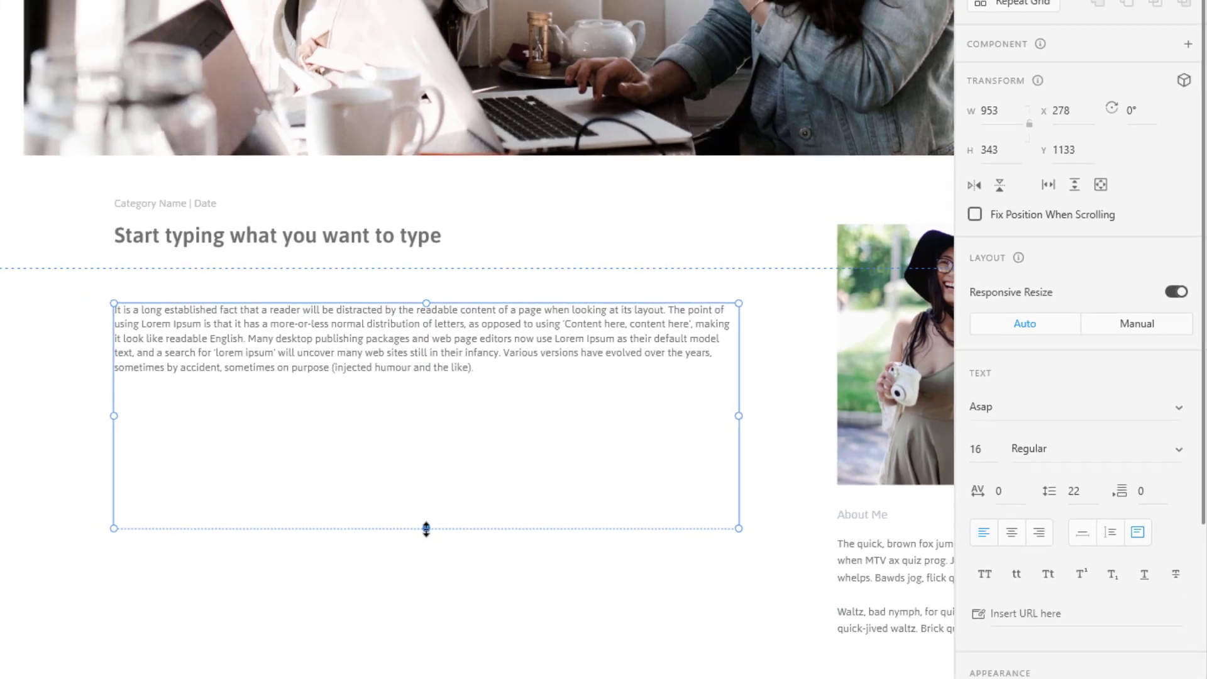
pyautogui.moveTo(426, 528)
pyautogui.mouseDown()
pyautogui.moveTo(428, 632)
pyautogui.moveTo(443, 421)
pyautogui.moveTo(445, 536)
pyautogui.mouseUp()
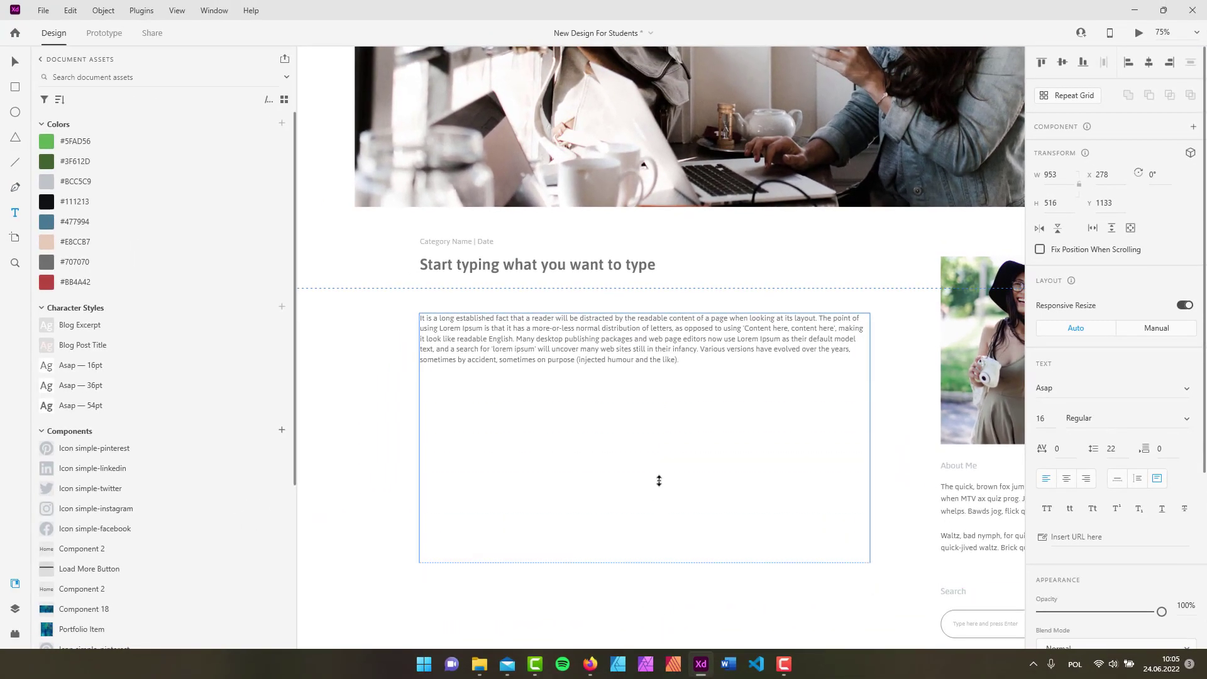
pyautogui.moveTo(658, 480); pyautogui.dragTo(657, 525)
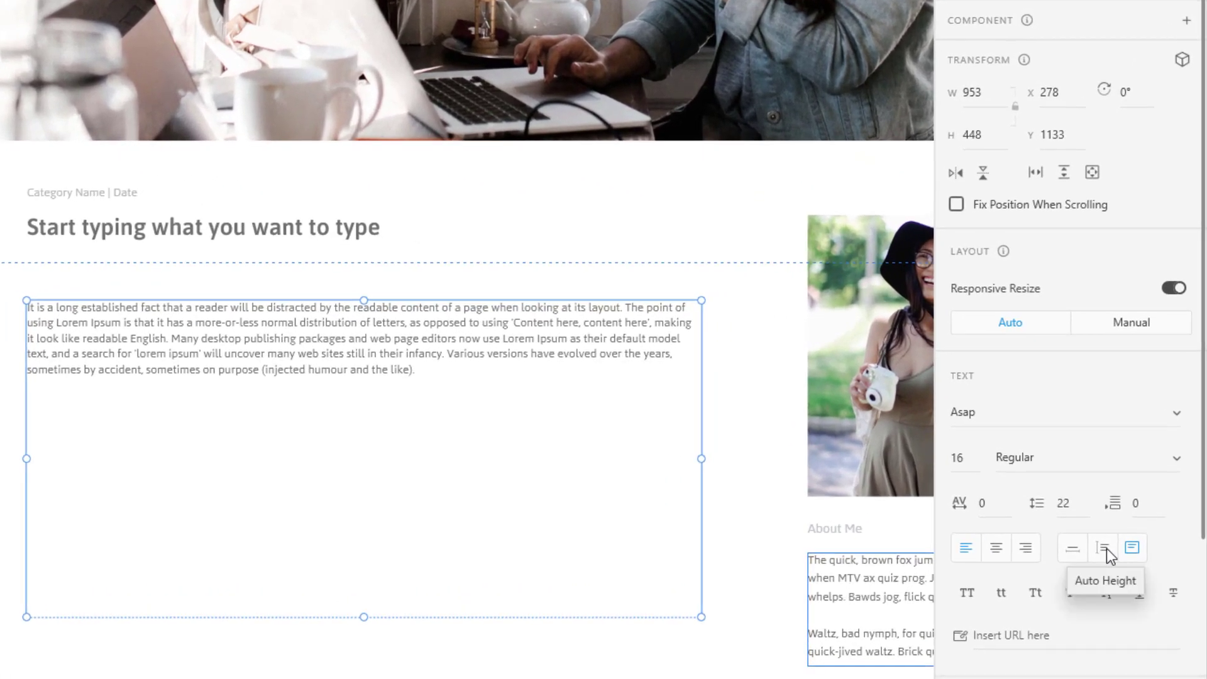
pyautogui.click(1104, 549)
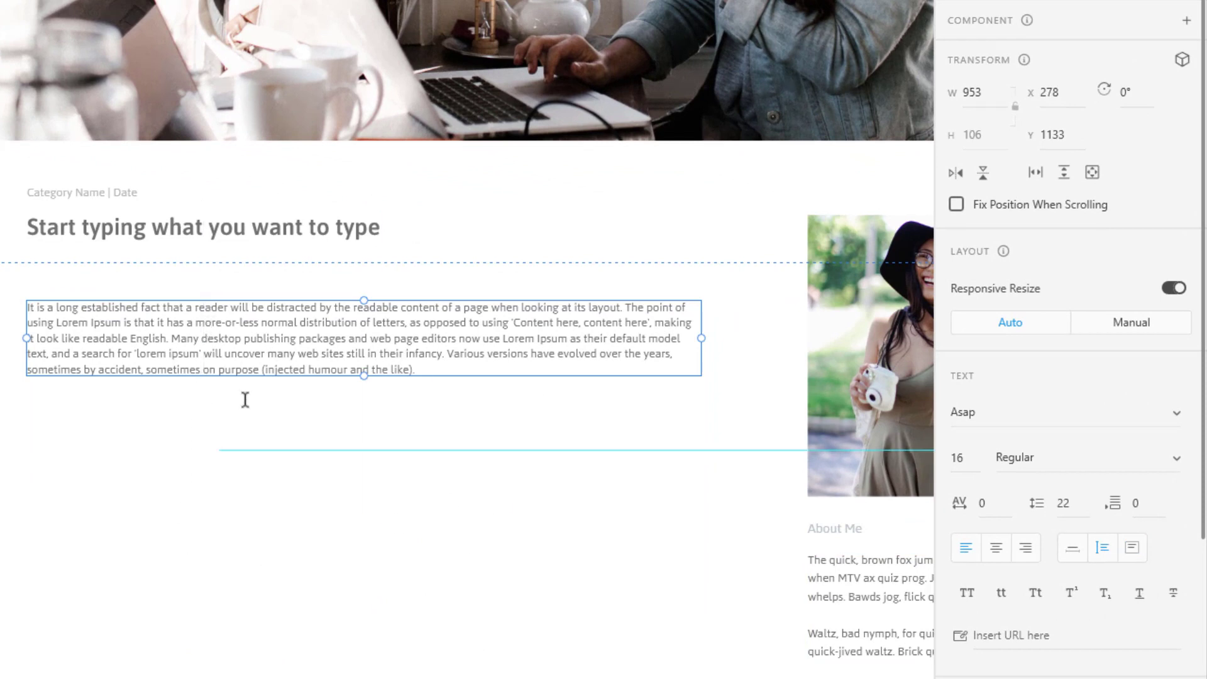
pyautogui.click(1072, 549)
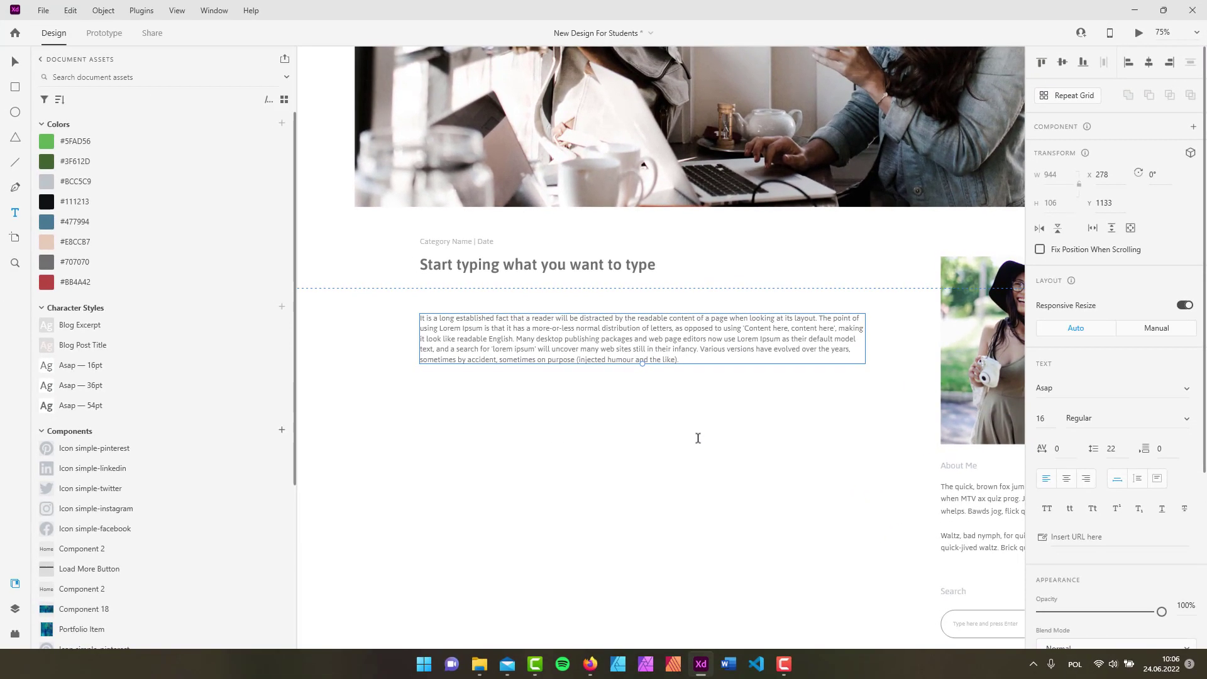
# - Delete the paragraph, show the Lorem Ipsum plugin's fill options, and pick the Rectangle tool
pyautogui.click(16, 63)
pyautogui.press('Delete')
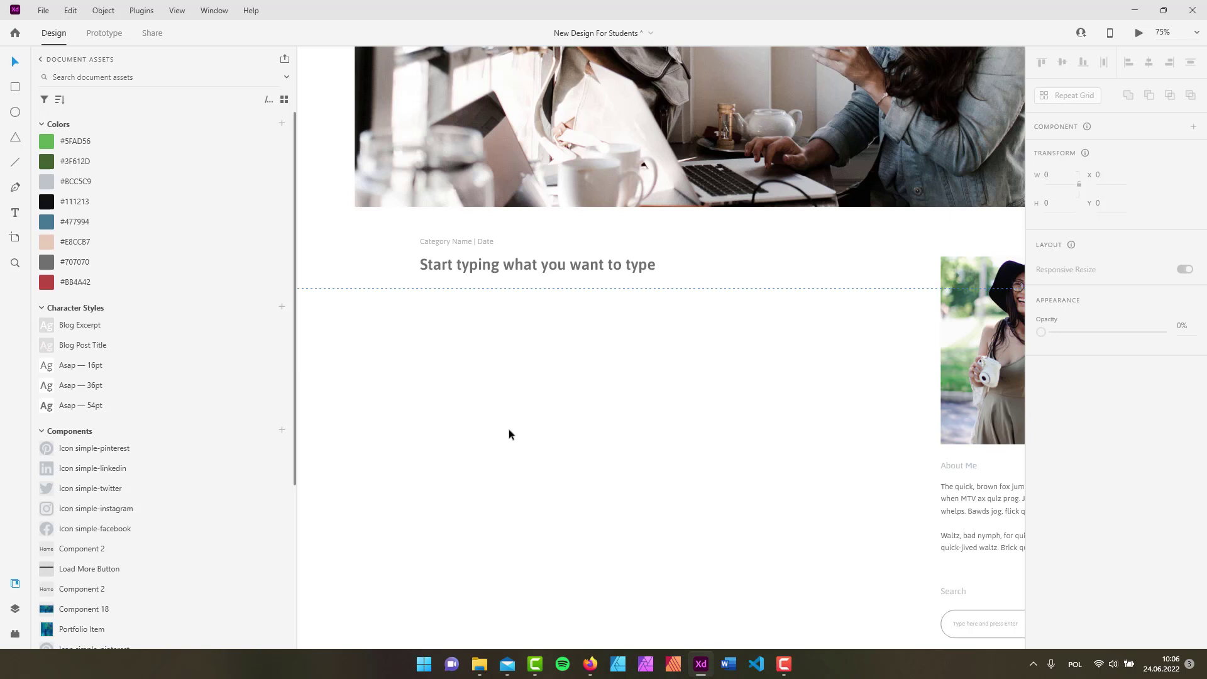
pyautogui.click(15, 634)
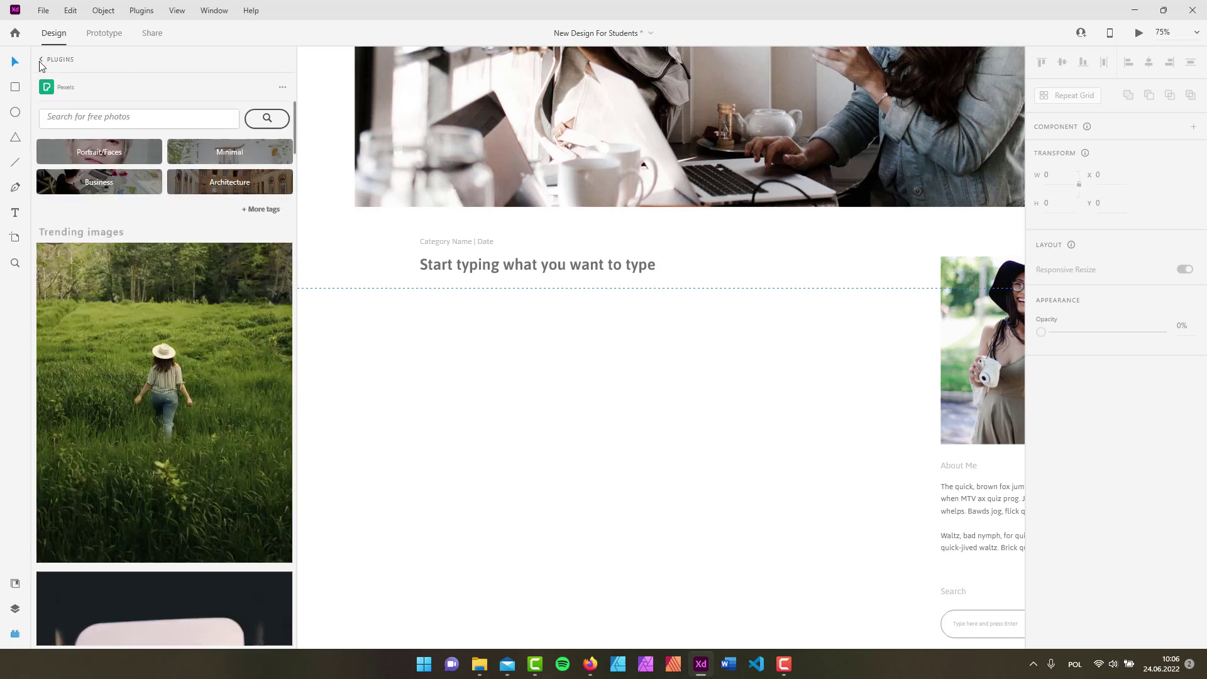
pyautogui.click(41, 60)
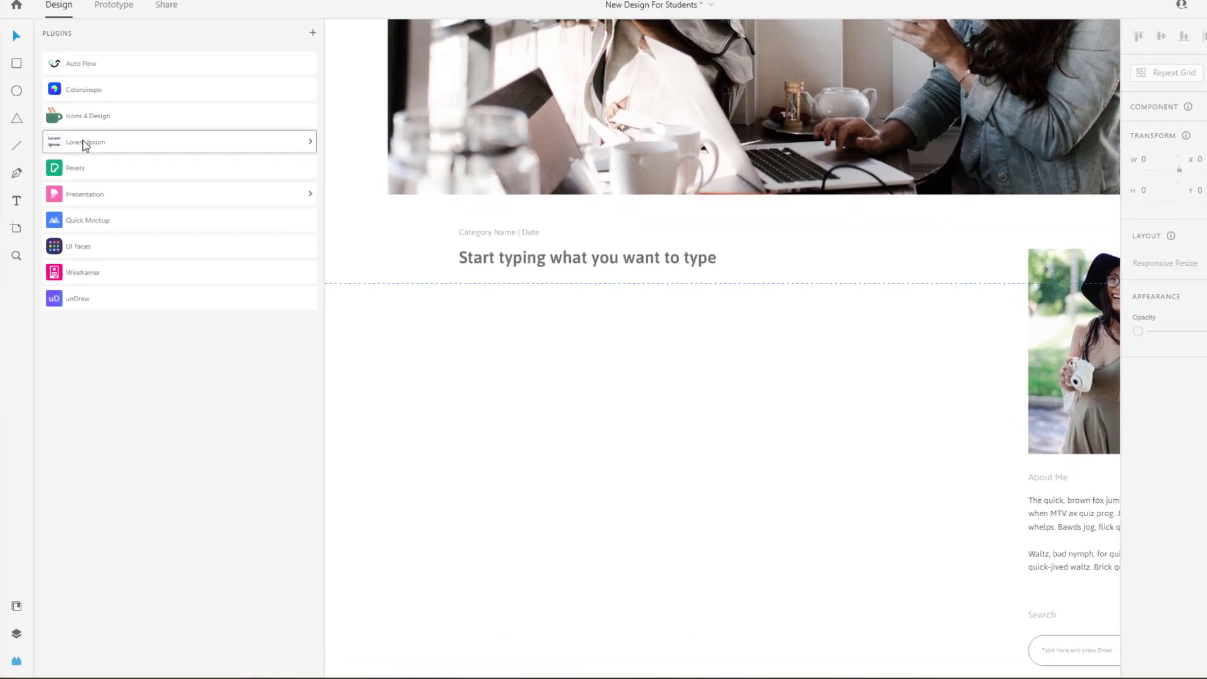
pyautogui.click(85, 142)
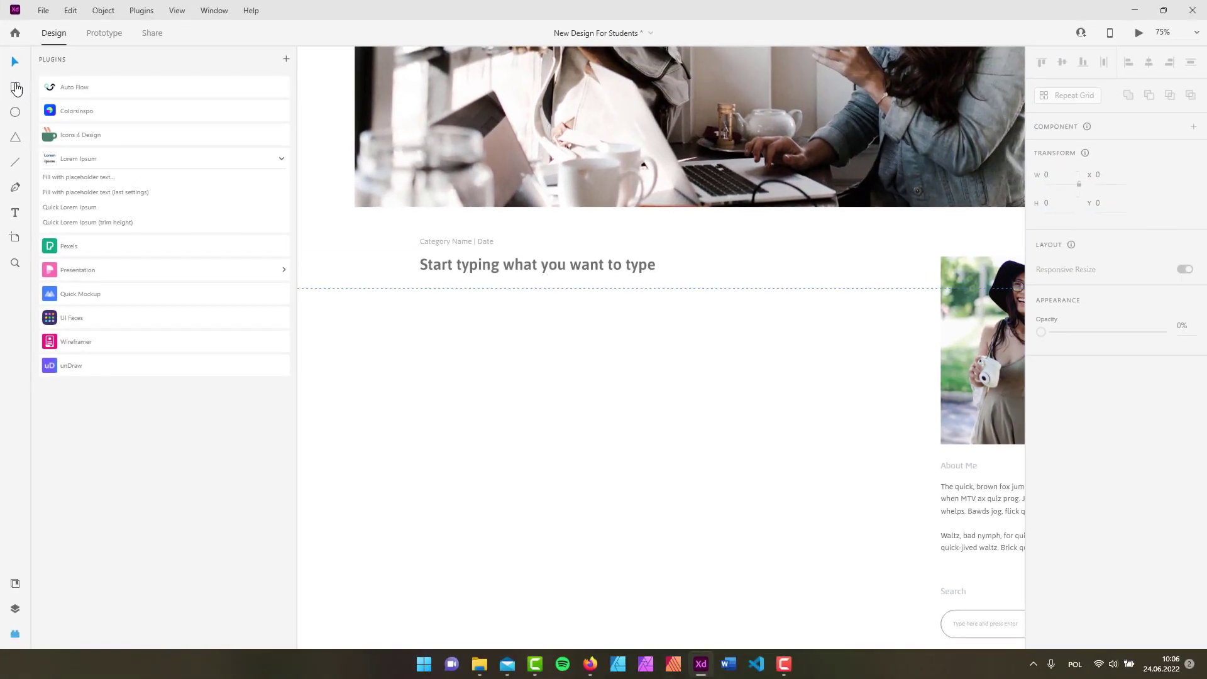
pyautogui.click(16, 90)
pyautogui.scroll(-3, 491, 368)
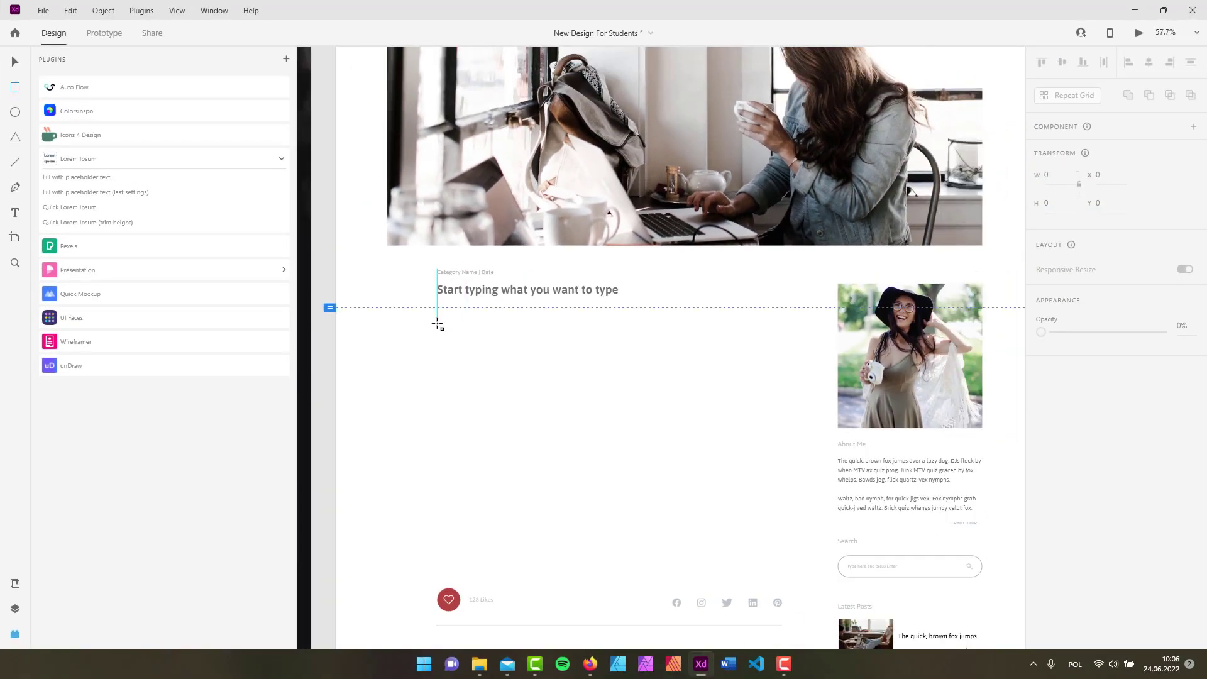
# - Draw a 953 by 675 box below the heading, fill it with Lorem Ipsum text, and show Assets
pyautogui.moveTo(438, 324)
pyautogui.mouseDown()
pyautogui.moveTo(534, 477)
pyautogui.moveTo(795, 557)
pyautogui.moveTo(796, 575)
pyautogui.moveTo(782, 568)
pyautogui.mouseUp()
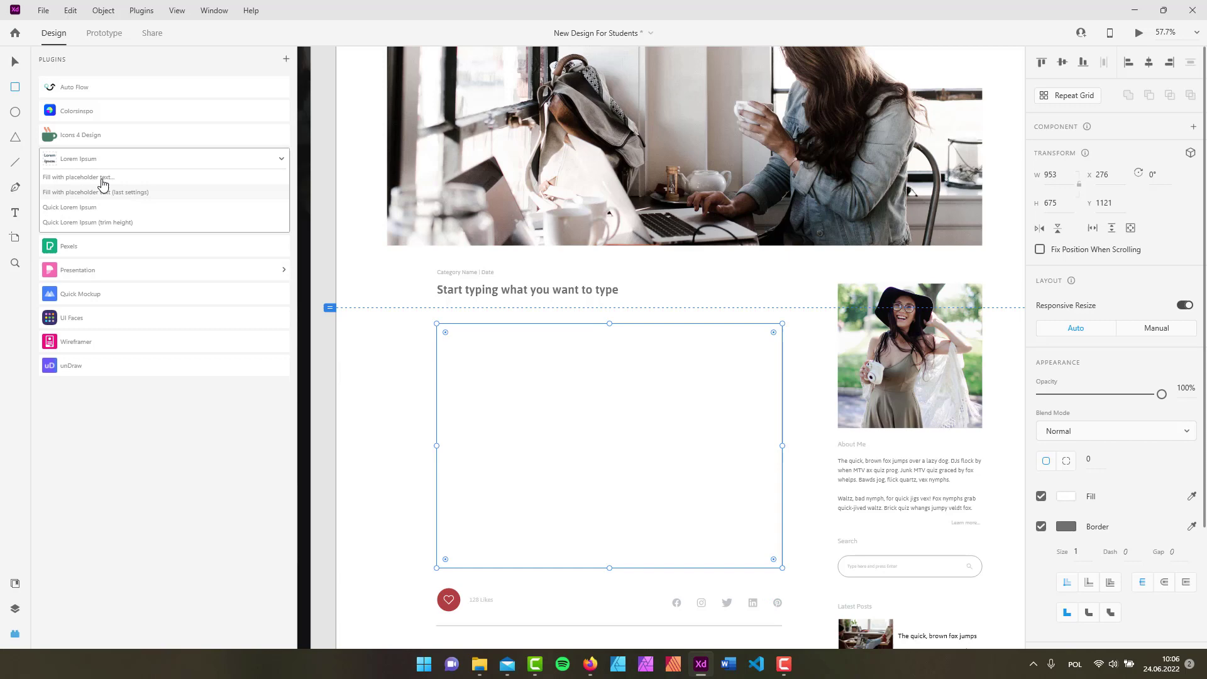
pyautogui.click(78, 193)
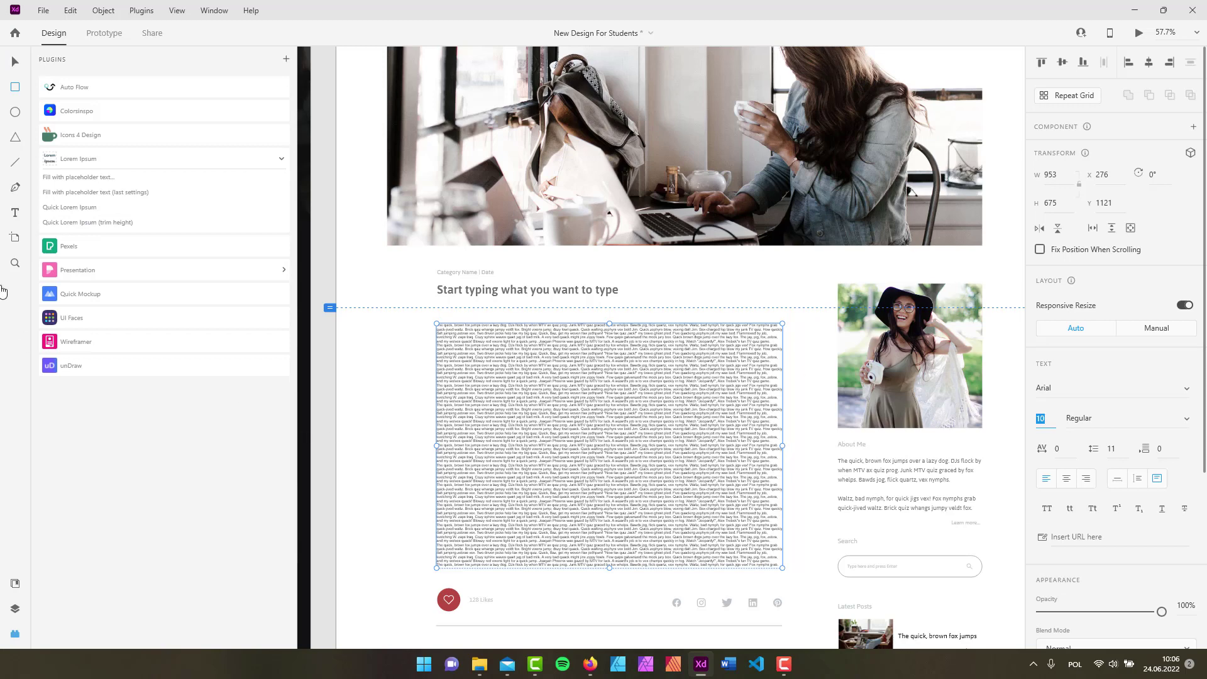
pyautogui.click(15, 583)
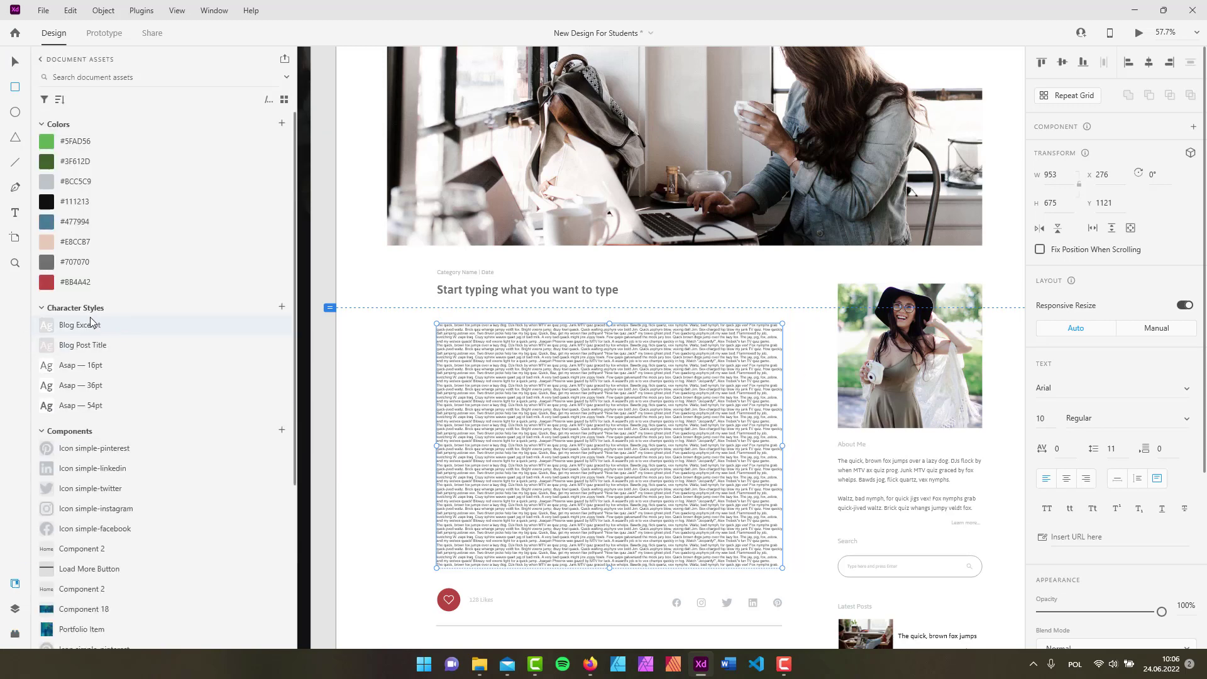
# - Apply the Asap — 16pt character style to the placeholder text and set paragraph spacing to 32
pyautogui.click(83, 368)
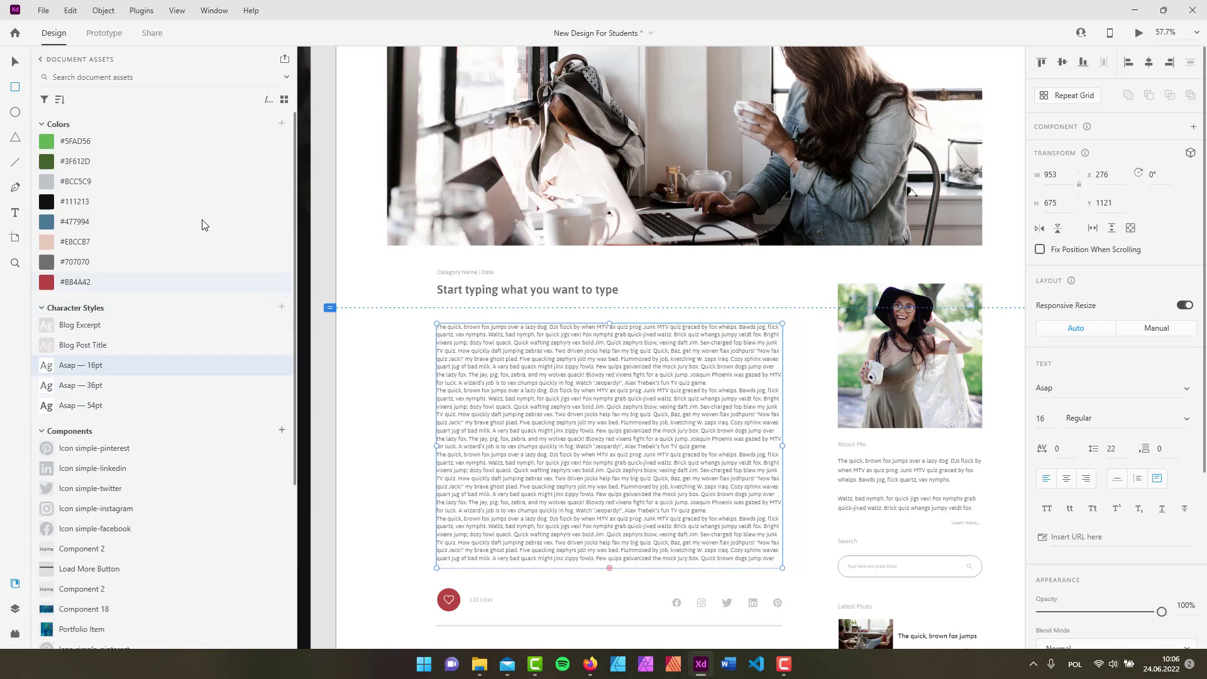
pyautogui.scroll(2, 566, 389)
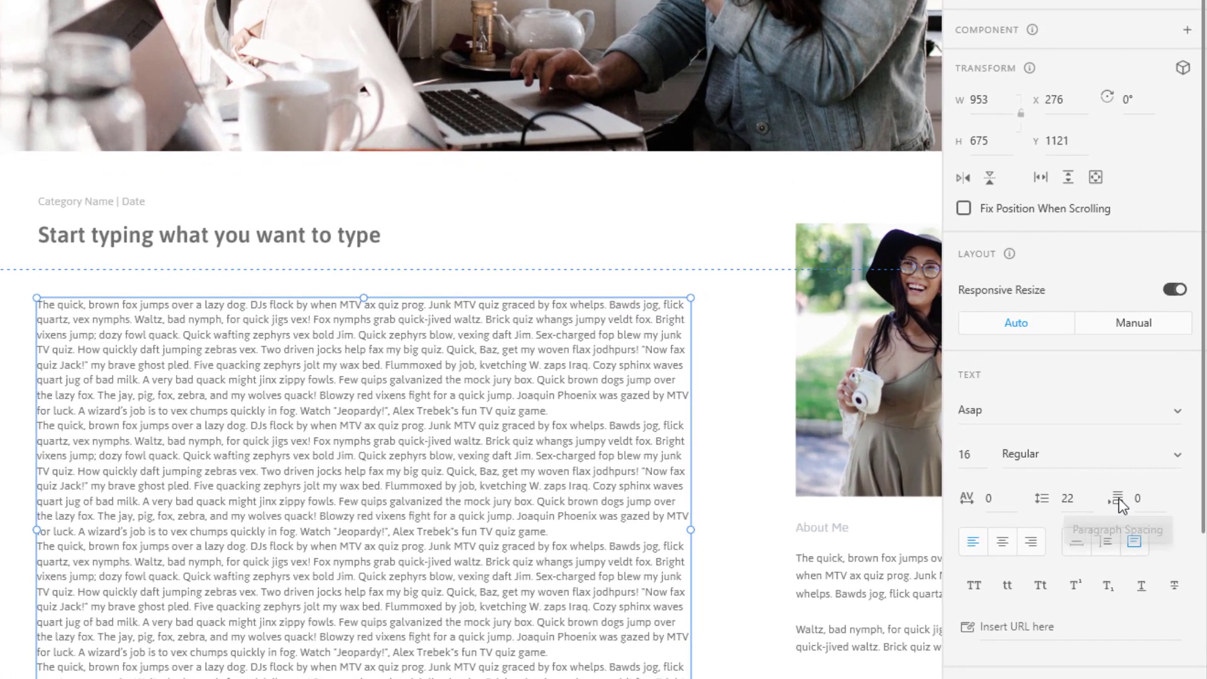
pyautogui.click(1155, 500)
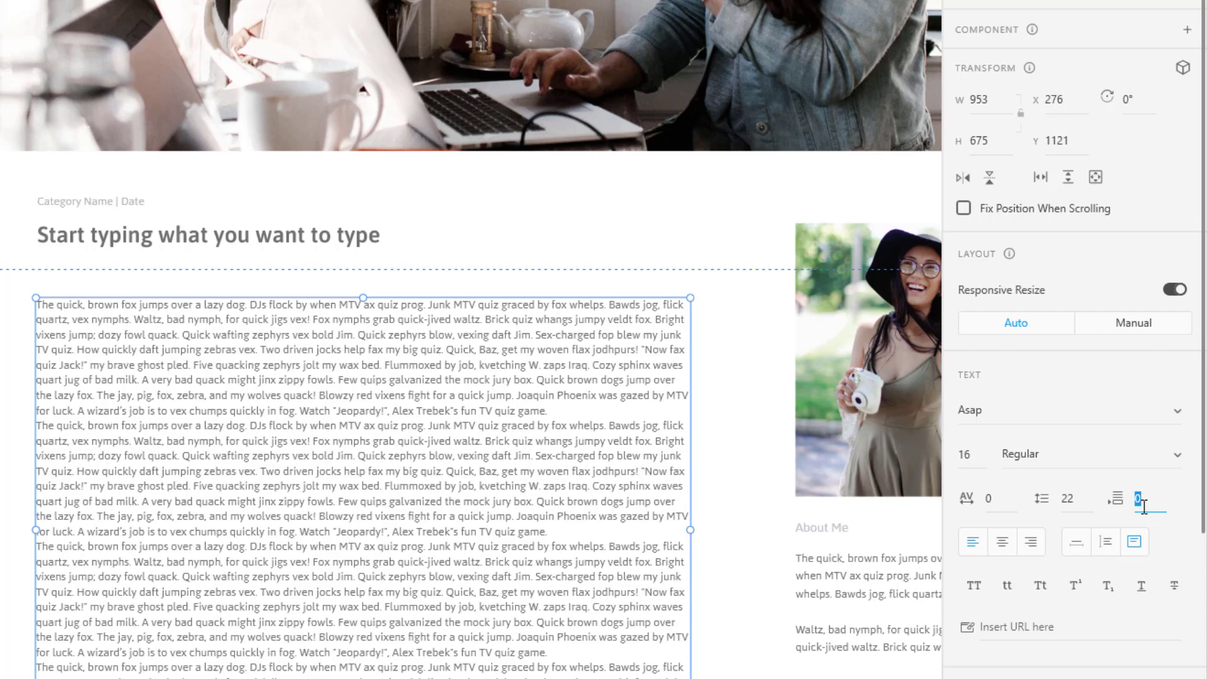
pyautogui.write('32')
pyautogui.press('Return')
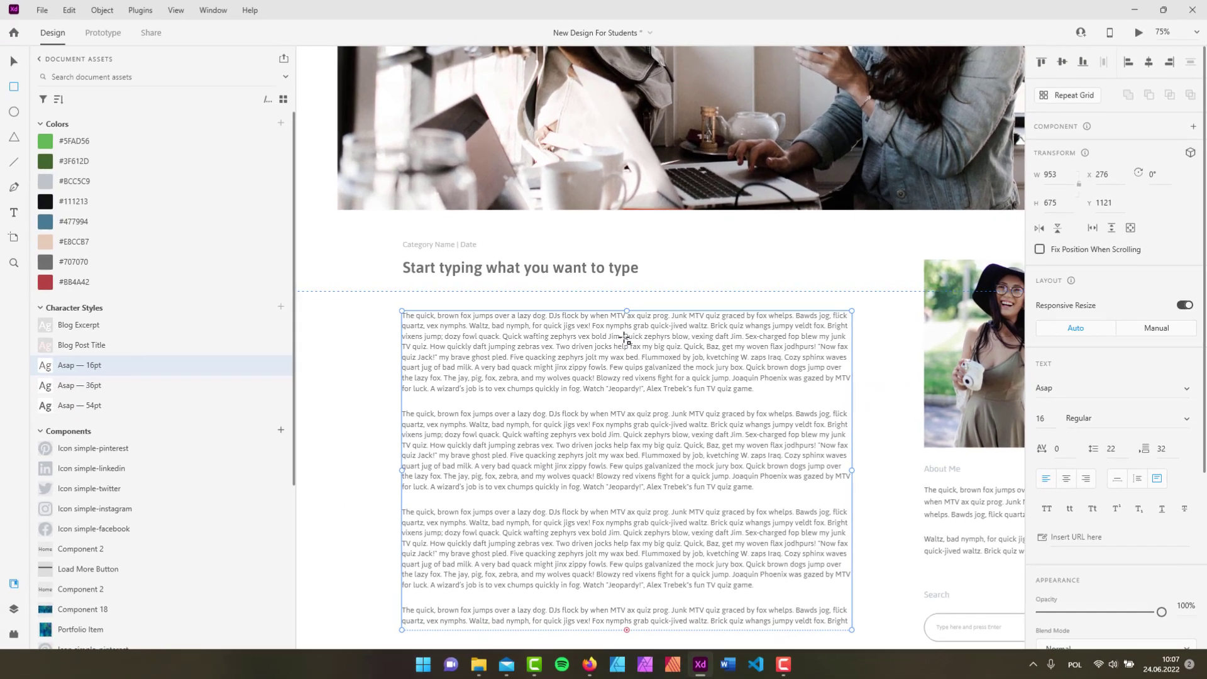
# - Break the first placeholder paragraph into two right after the word 'Jim.'
pyautogui.click(15, 215)
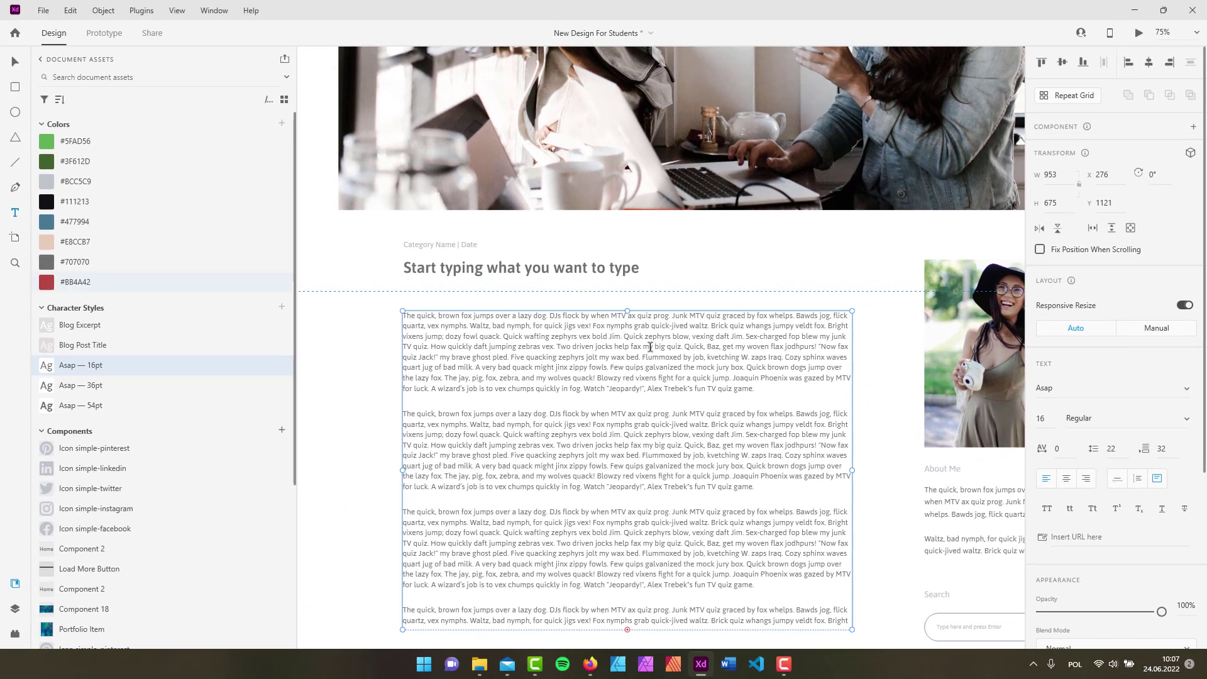
pyautogui.click(624, 335)
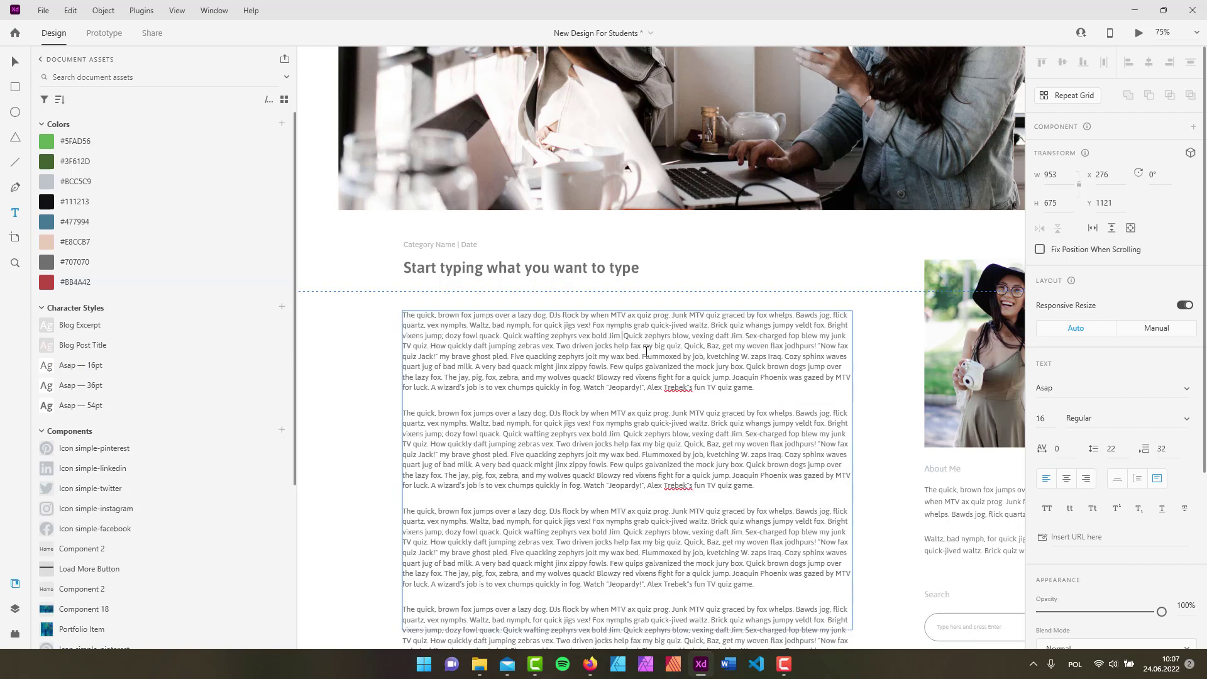
pyautogui.press('Return')
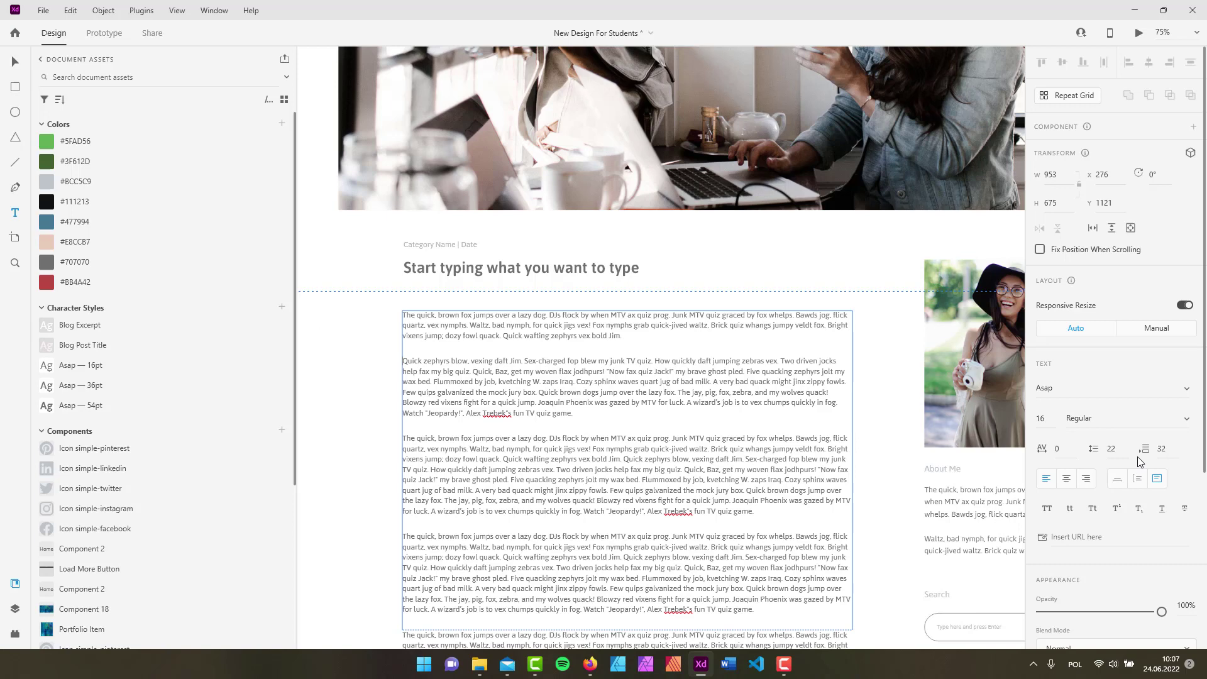
pyautogui.press('Escape')
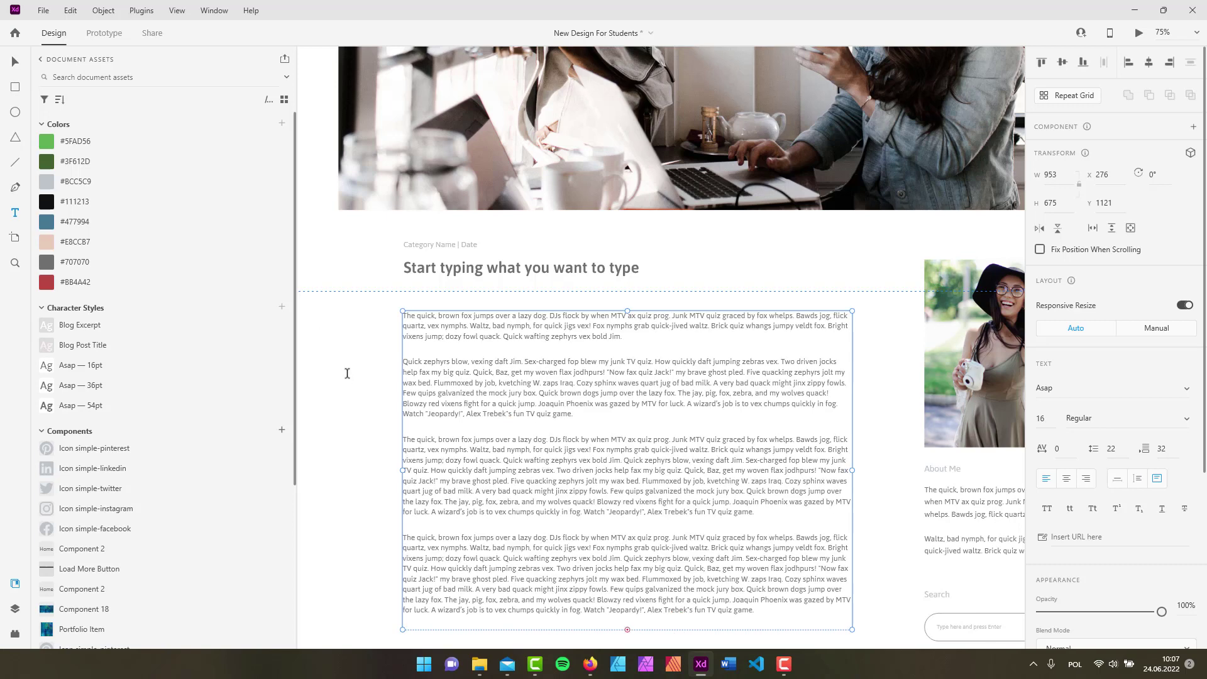
pyautogui.scroll(-1, 348, 376)
pyautogui.scroll(-3, 349, 375)
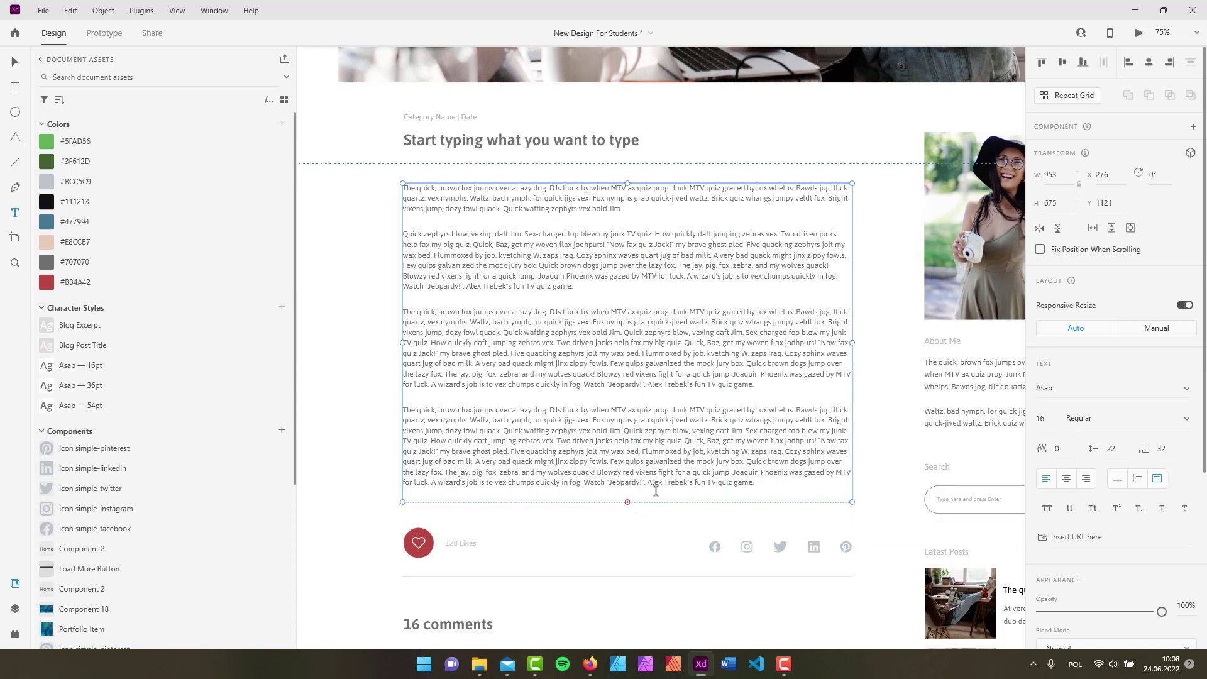
pyautogui.moveTo(626, 501)
pyautogui.mouseDown()
pyautogui.moveTo(630, 558)
pyautogui.moveTo(605, 527)
pyautogui.moveTo(616, 496)
pyautogui.moveTo(614, 559)
pyautogui.moveTo(636, 496)
pyautogui.moveTo(627, 622)
pyautogui.moveTo(648, 502)
pyautogui.mouseUp()
pyautogui.click(1117, 486)
pyautogui.scroll(-2, 716, 393)
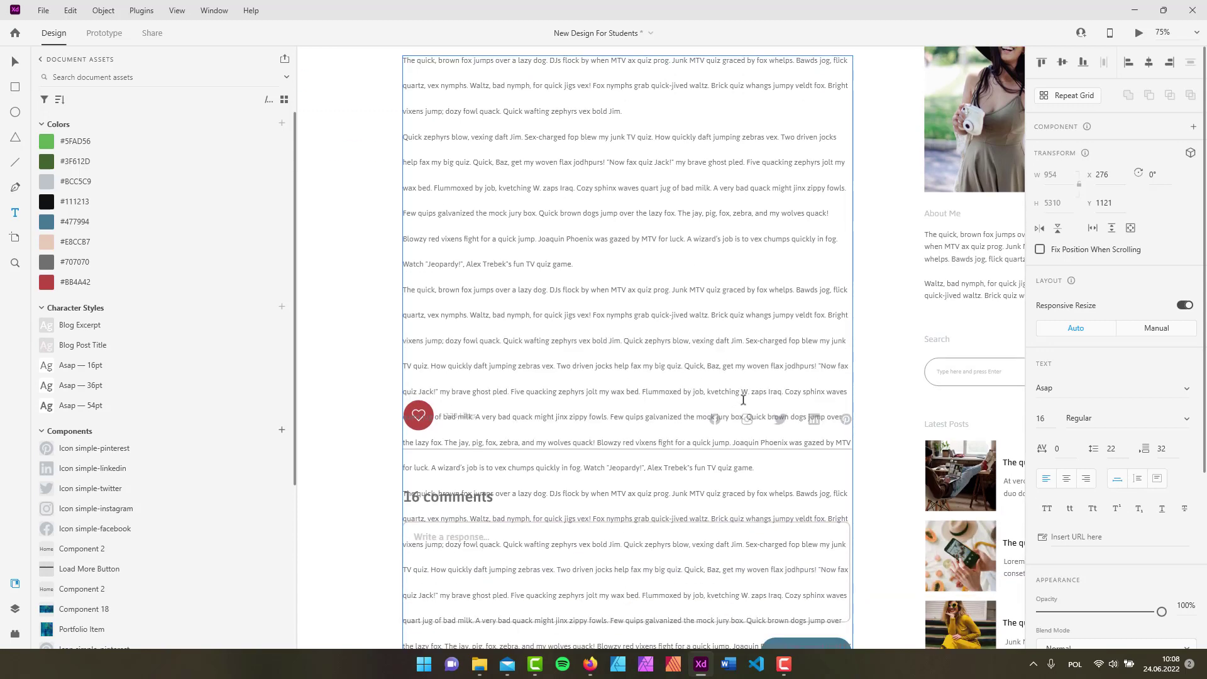
pyautogui.scroll(-4, 743, 400)
pyautogui.scroll(4, 741, 399)
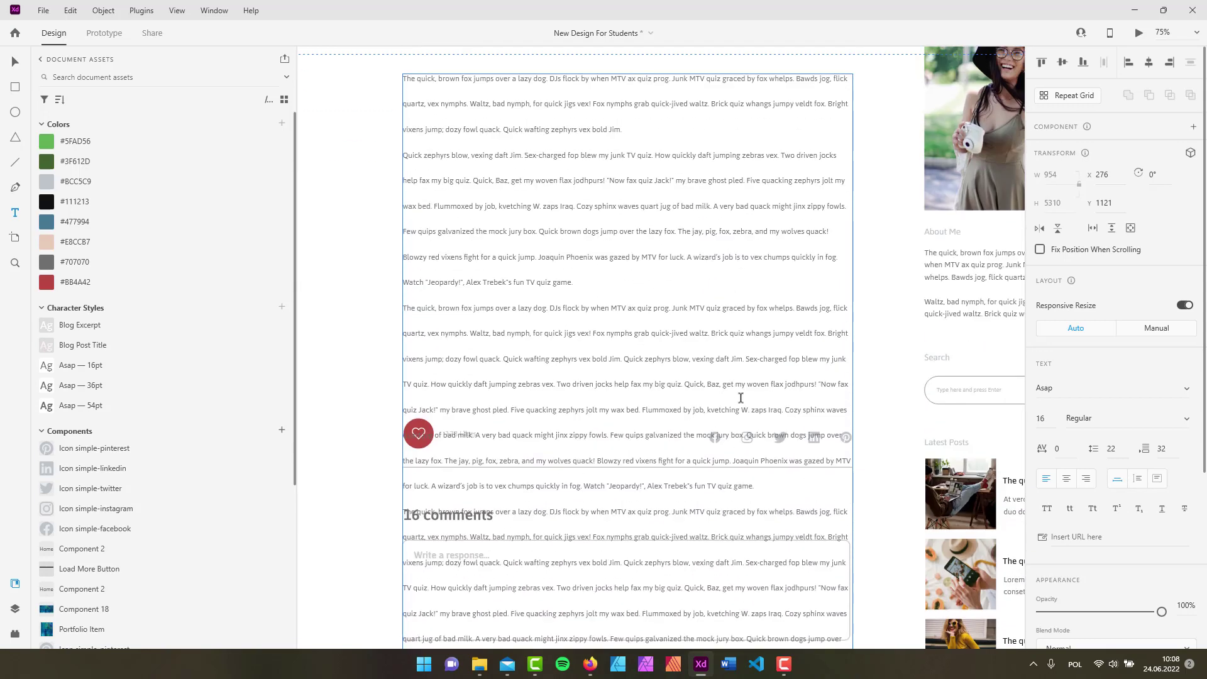
pyautogui.hotkey('ctrl', 'z')
pyautogui.scroll(2, 741, 399)
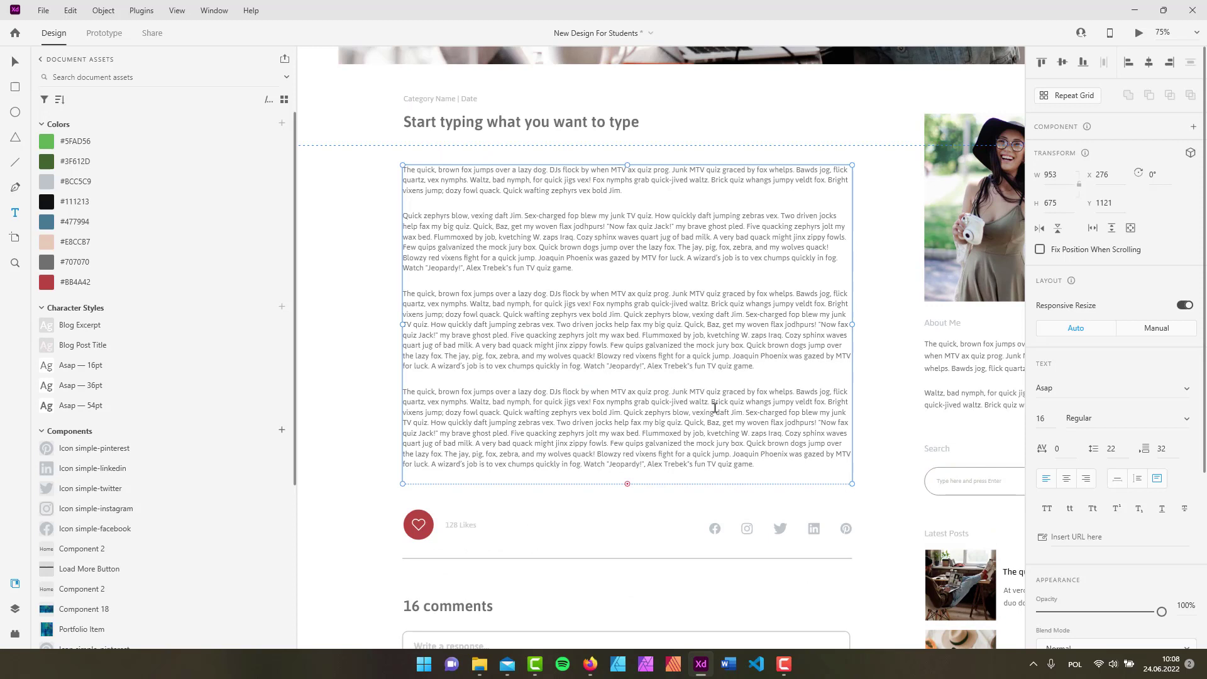
pyautogui.click(15, 62)
pyautogui.click(353, 281)
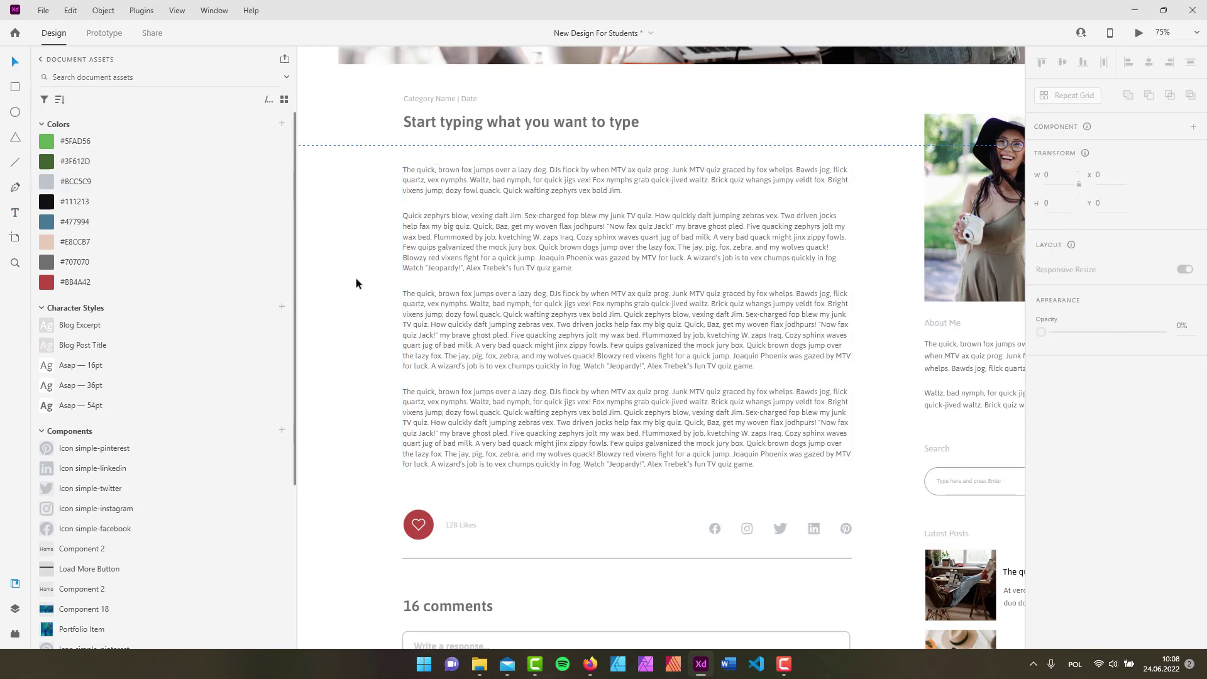
# - Adjust the body text box's top edge so it sits at Y 1109 with height 687
pyautogui.click(442, 280)
pyautogui.scroll(2, 442, 280)
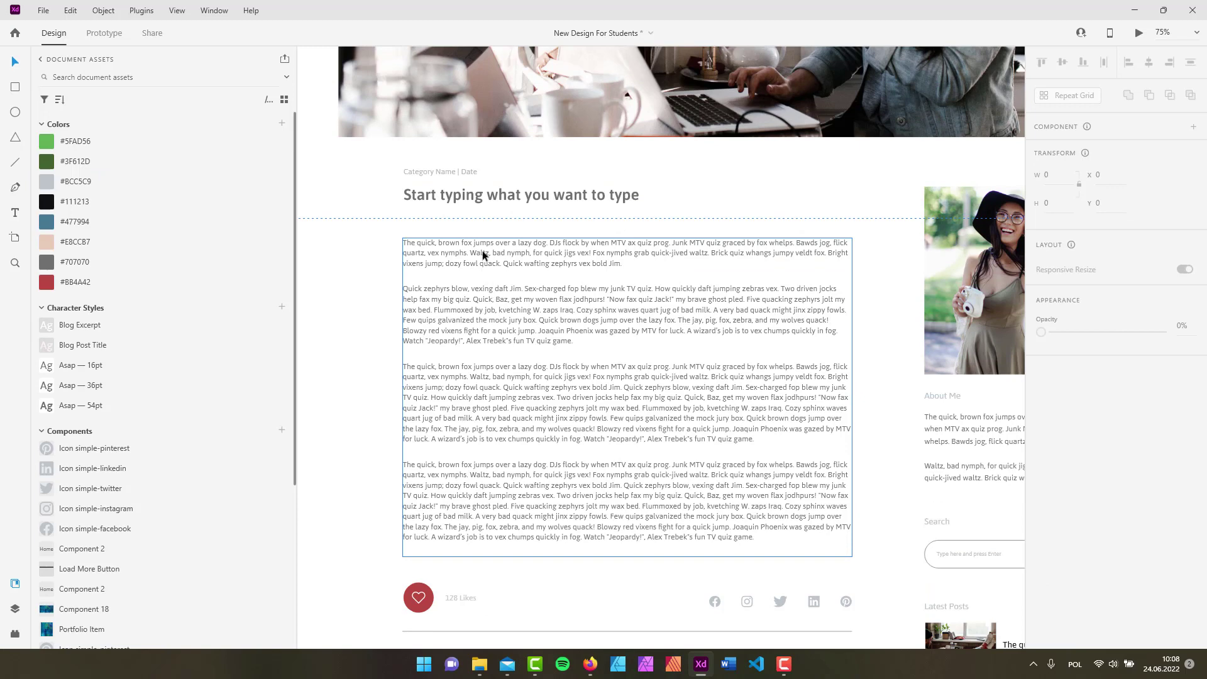
pyautogui.moveTo(627, 235); pyautogui.dragTo(633, 237)
pyautogui.click(338, 288)
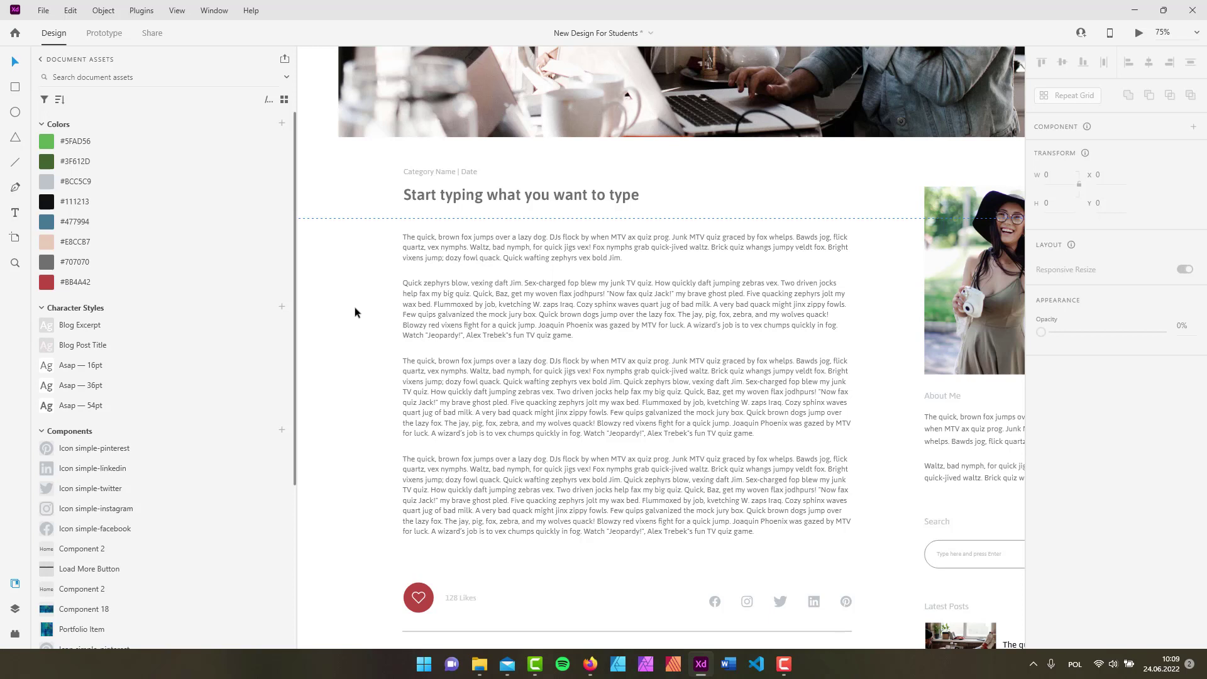
pyautogui.click(521, 196)
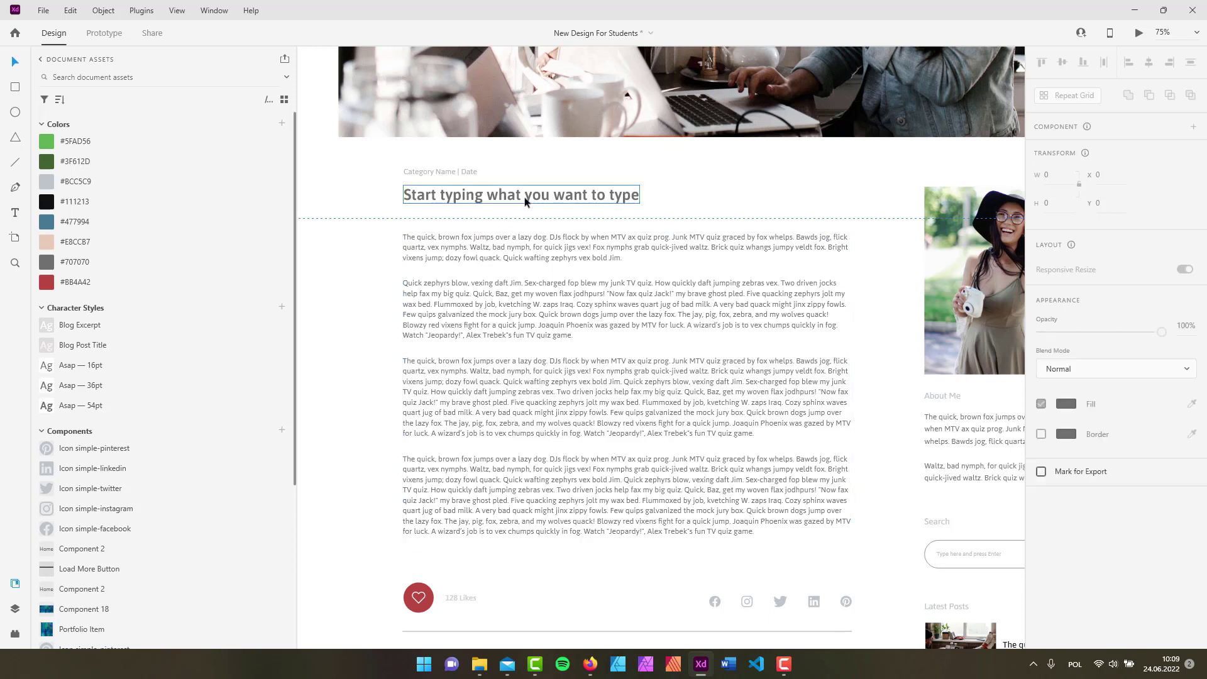
pyautogui.click(527, 244)
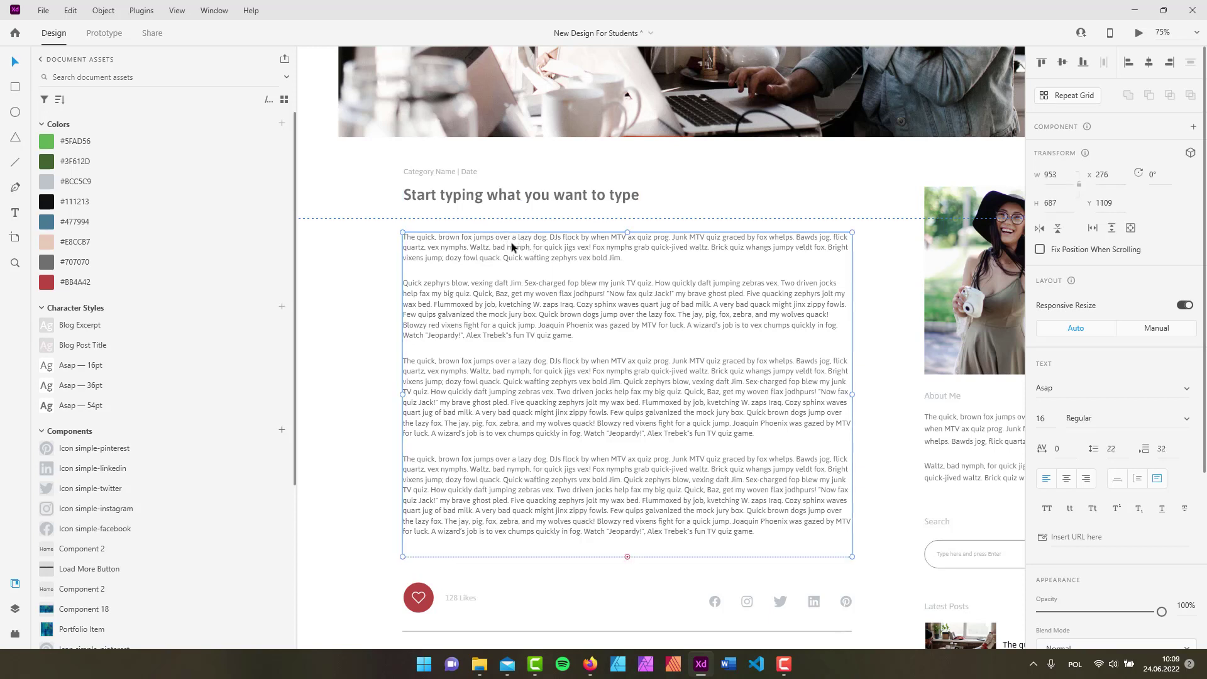